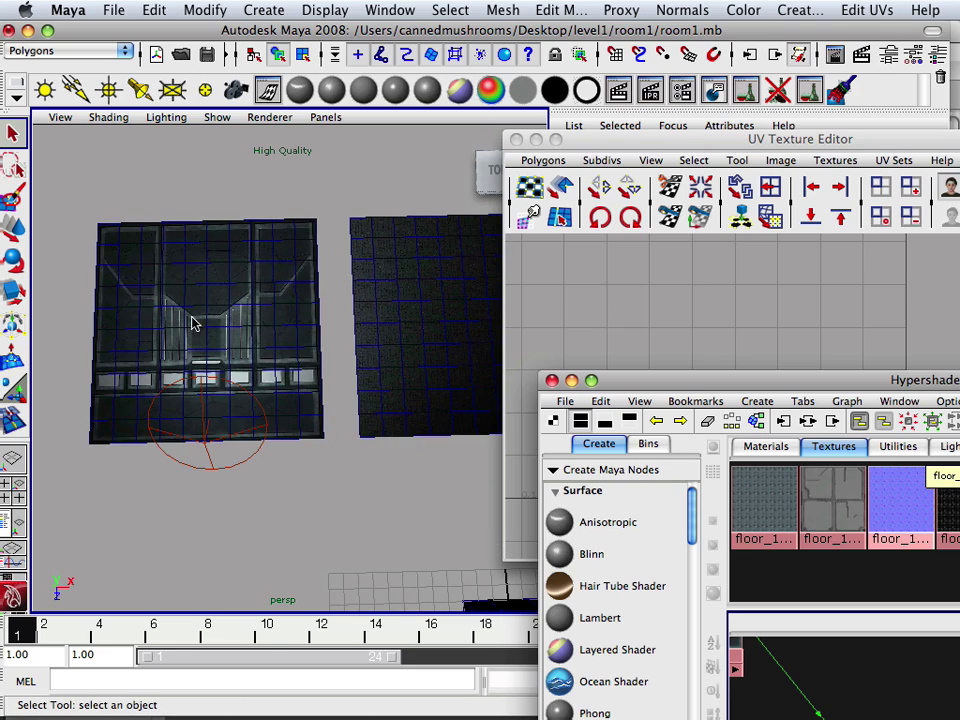
Turn off High Quality rendering in the perspective viewport to get a simpler, brighter display of the room
{"action": "left_click_drag", "start_coordinate": [195, 323], "coordinate": [238, 238], "text": "alt"}
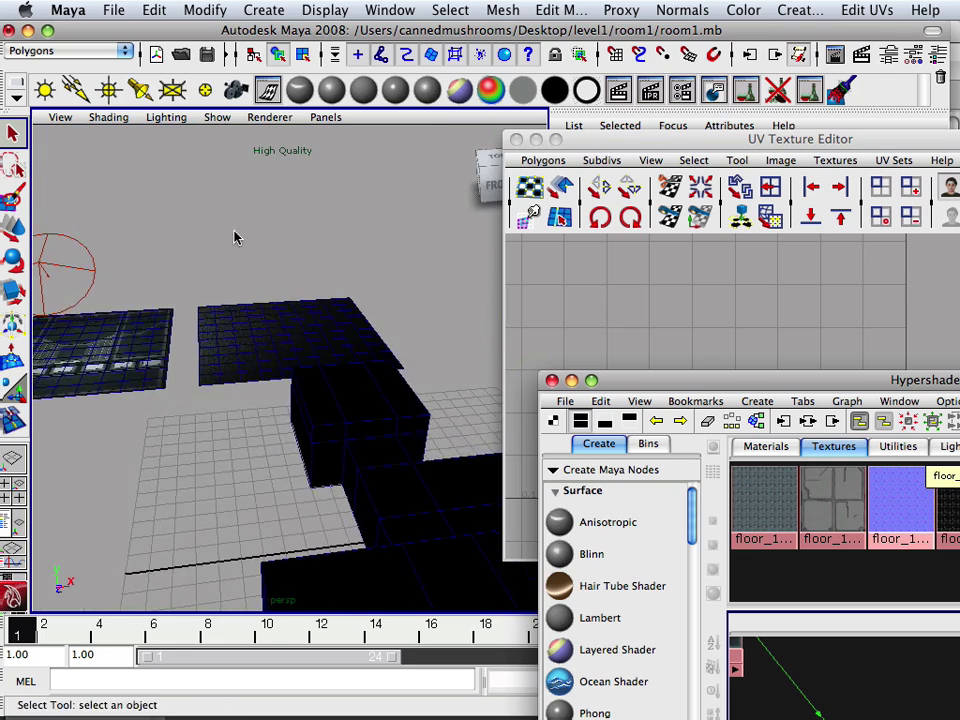
{"action": "left_click", "coordinate": [269, 119]}
{"action": "left_click", "coordinate": [262, 139]}
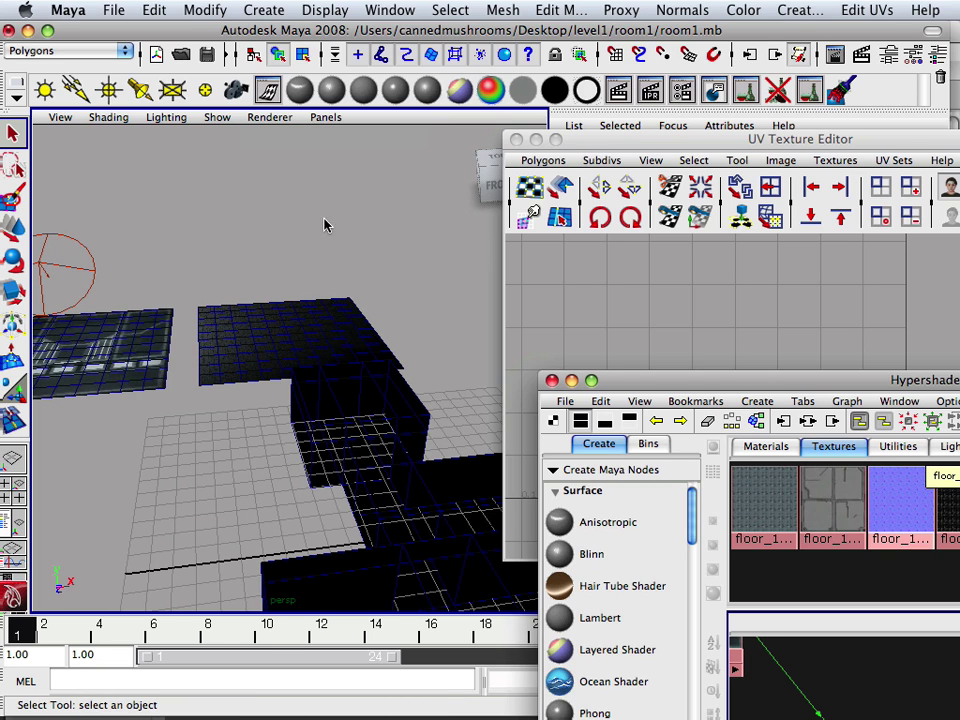
{"action": "left_click_drag", "start_coordinate": [343, 289], "coordinate": [296, 296], "text": "alt"}
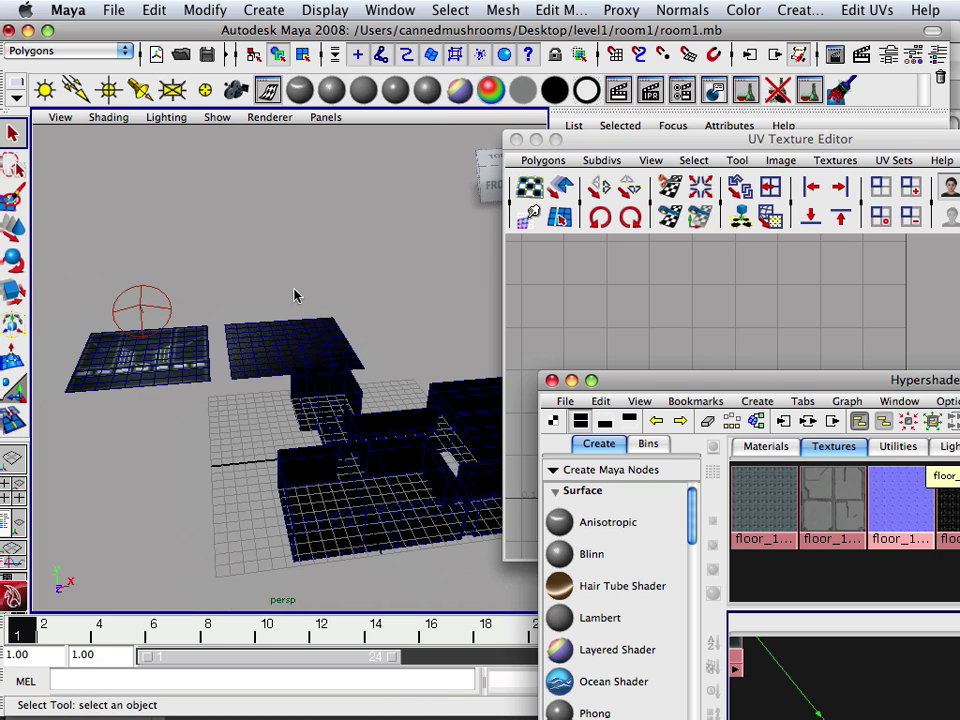
{"action": "left_click", "coordinate": [279, 117]}
{"action": "left_click", "coordinate": [264, 154]}
{"action": "left_click_drag", "start_coordinate": [302, 270], "coordinate": [241, 253], "text": "alt"}
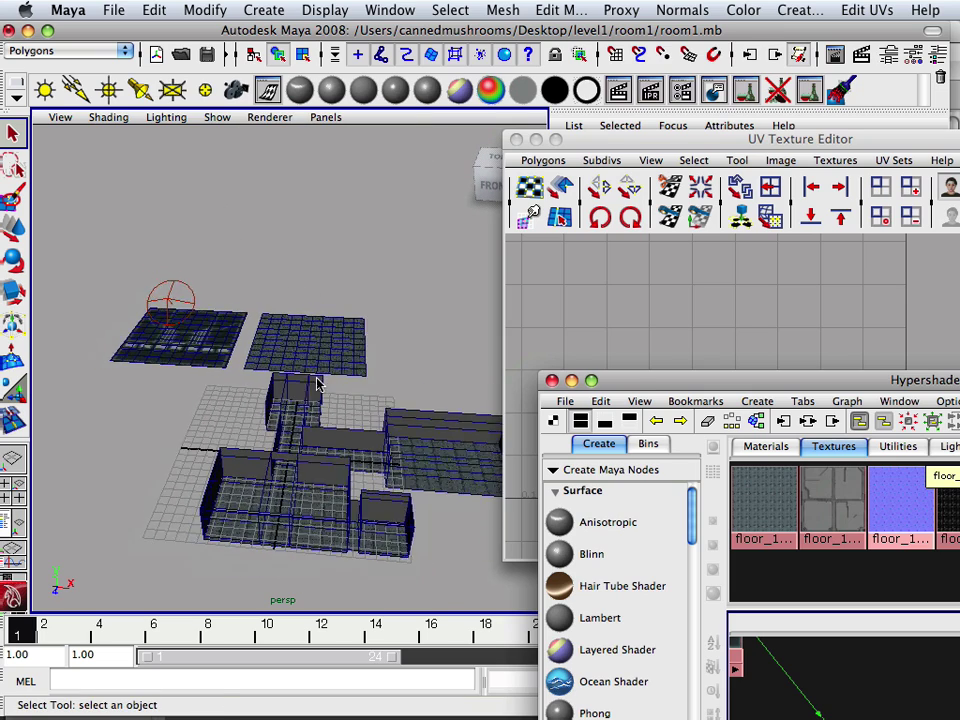
Move the UV Texture Editor beside the model and select the room mesh to show its full UV layout
{"action": "mouse_move", "coordinate": [317, 381]}
{"action": "left_mouse_down", "text": "alt"}
{"action": "mouse_move", "coordinate": [227, 321]}
{"action": "mouse_move", "coordinate": [246, 321]}
{"action": "left_mouse_up", "text": "alt"}
{"action": "left_click_drag", "start_coordinate": [664, 140], "coordinate": [512, 101]}
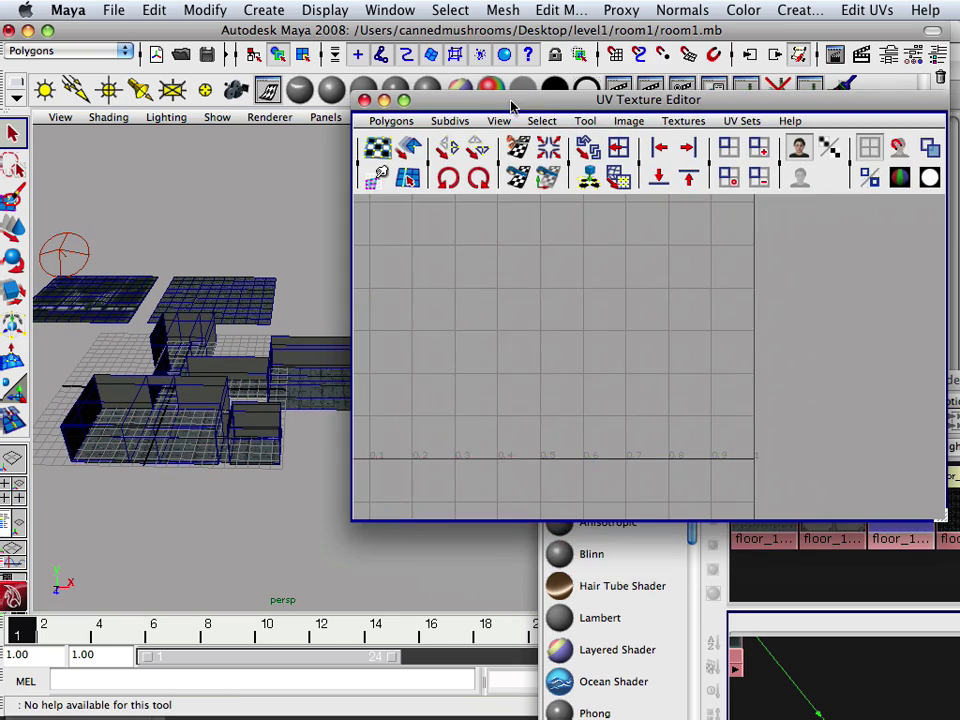
{"action": "scroll", "coordinate": [547, 338], "scroll_direction": "down", "scroll_amount": 2}
{"action": "scroll", "coordinate": [547, 332], "scroll_direction": "down", "scroll_amount": 4}
{"action": "left_click", "coordinate": [321, 340]}
{"action": "scroll", "coordinate": [520, 292], "scroll_direction": "down", "scroll_amount": 1}
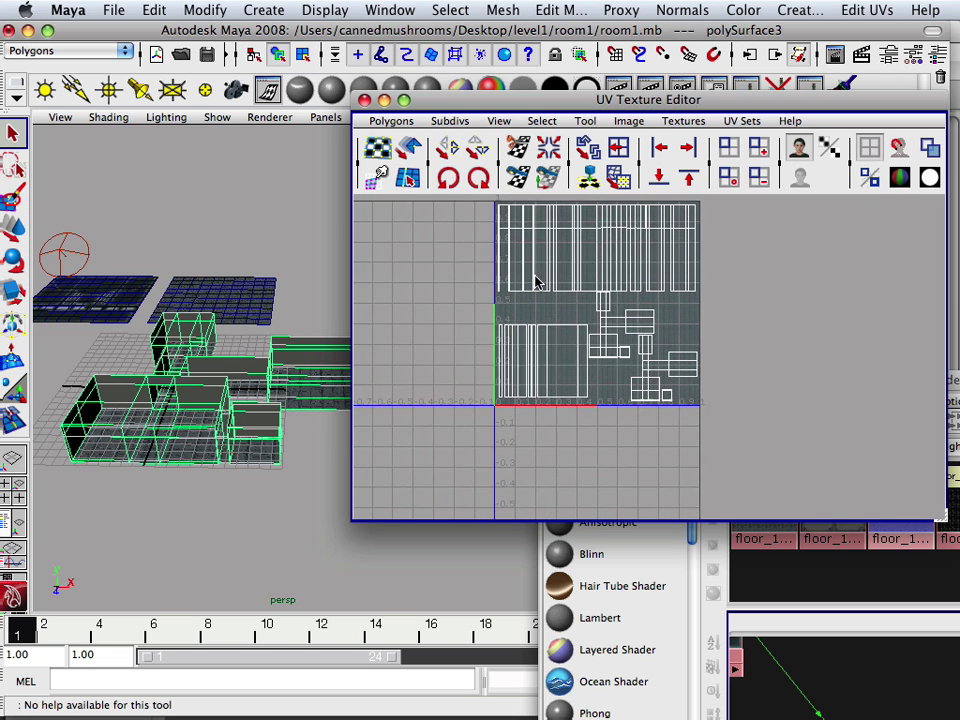
Switch to face selection in the UV Texture Editor and select the faces of the wide wall shell at the layout's upper edge
{"action": "middle_click_drag", "start_coordinate": [536, 276], "coordinate": [514, 366], "text": "alt"}
{"action": "scroll", "coordinate": [514, 368], "scroll_direction": "up", "scroll_amount": 3}
{"action": "right_click_drag", "start_coordinate": [509, 360], "coordinate": [530, 391]}
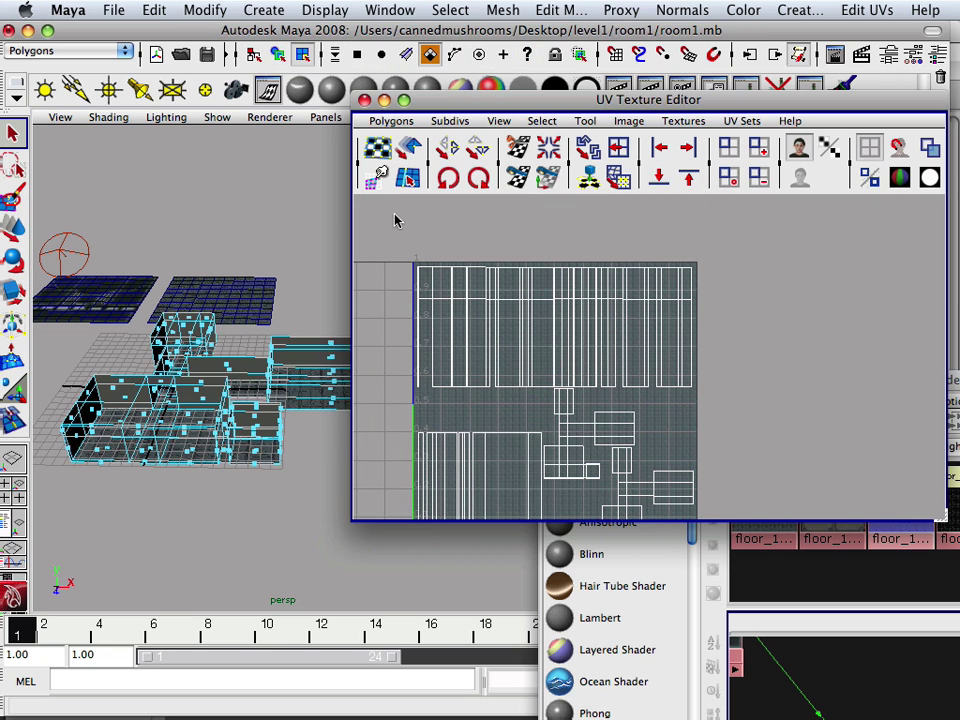
{"action": "left_click_drag", "start_coordinate": [735, 388], "coordinate": [733, 390]}
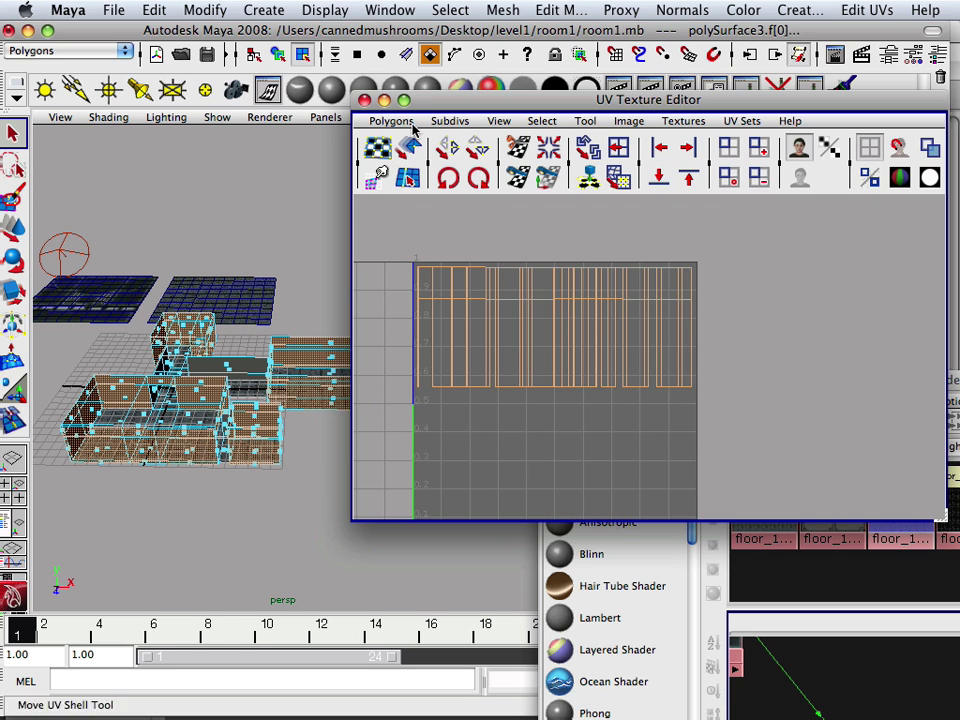
Assign the wall1 material from the Hypershade to the selected wall faces of the room
{"action": "left_click_drag", "start_coordinate": [423, 106], "coordinate": [696, 153]}
{"action": "left_click_drag", "start_coordinate": [305, 352], "coordinate": [361, 345], "text": "alt"}
{"action": "scroll", "coordinate": [281, 350], "scroll_direction": "up", "scroll_amount": 5}
{"action": "scroll", "coordinate": [281, 350], "scroll_direction": "down", "scroll_amount": 5}
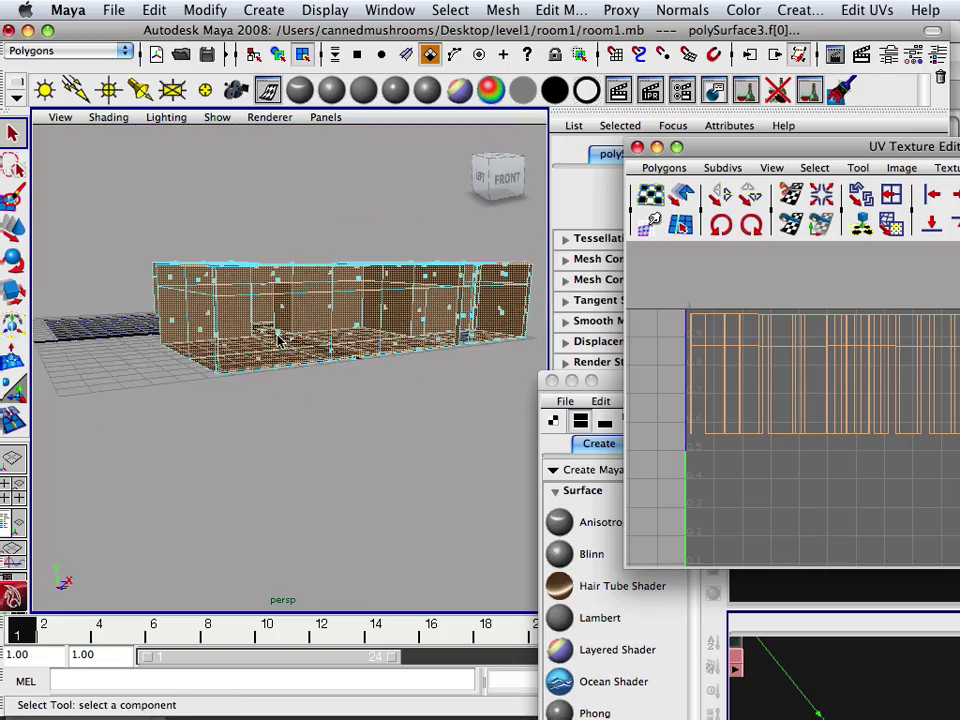
{"action": "mouse_move", "coordinate": [278, 341]}
{"action": "left_mouse_down", "text": "alt"}
{"action": "mouse_move", "coordinate": [238, 384]}
{"action": "mouse_move", "coordinate": [276, 376]}
{"action": "mouse_move", "coordinate": [257, 403]}
{"action": "mouse_move", "coordinate": [221, 364]}
{"action": "mouse_move", "coordinate": [253, 354]}
{"action": "mouse_move", "coordinate": [264, 336]}
{"action": "mouse_move", "coordinate": [267, 352]}
{"action": "left_mouse_up", "text": "alt"}
{"action": "scroll", "coordinate": [267, 353], "scroll_direction": "up", "scroll_amount": 5}
{"action": "scroll", "coordinate": [267, 353], "scroll_direction": "down", "scroll_amount": 4}
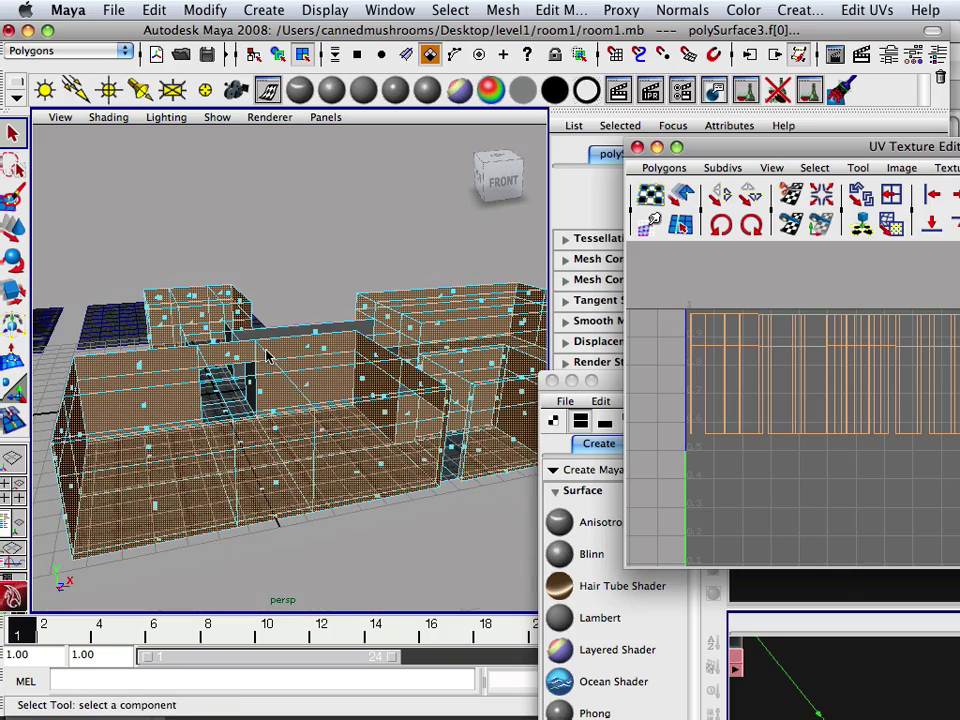
{"action": "left_click_drag", "start_coordinate": [608, 381], "coordinate": [555, 398]}
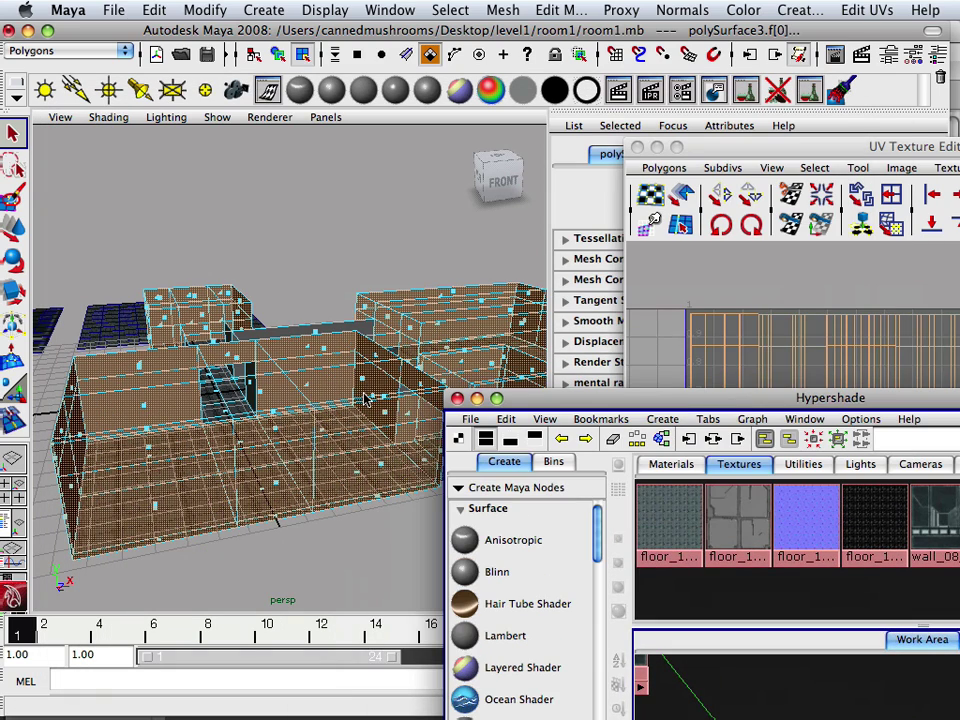
{"action": "left_click", "coordinate": [650, 464]}
{"action": "left_click_drag", "start_coordinate": [652, 399], "coordinate": [380, 182]}
{"action": "mouse_move", "coordinate": [873, 323]}
{"action": "right_mouse_down"}
{"action": "mouse_move", "coordinate": [785, 268]}
{"action": "mouse_move", "coordinate": [762, 282]}
{"action": "right_mouse_up"}
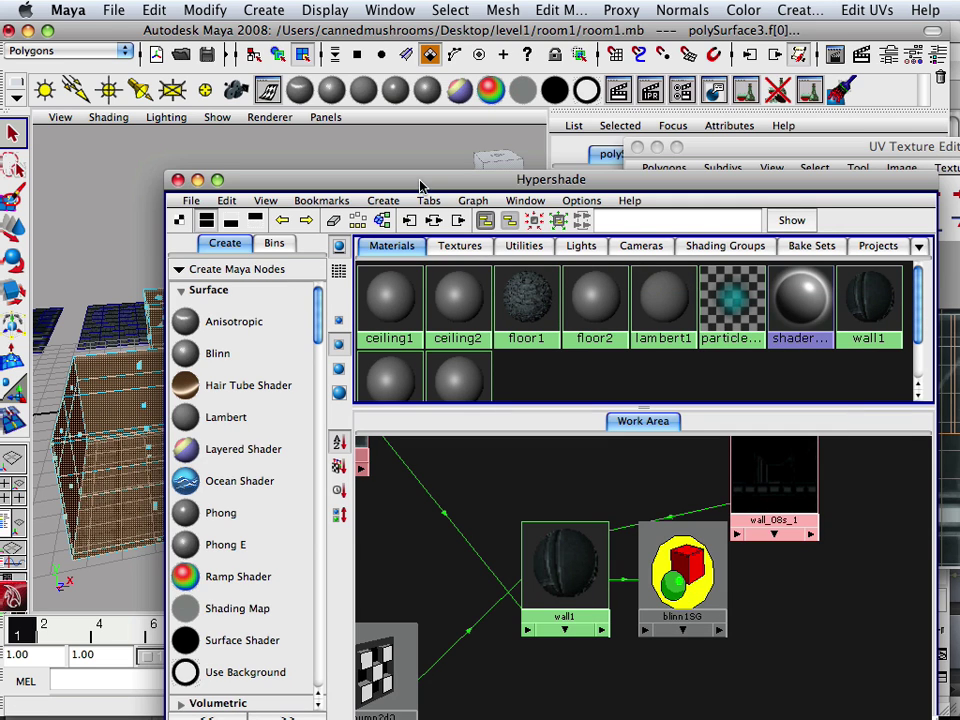
Select the wall_08_1 texture node and clear the floating windows away from its placement attributes and the room's walls
{"action": "left_click_drag", "start_coordinate": [420, 185], "coordinate": [345, 170]}
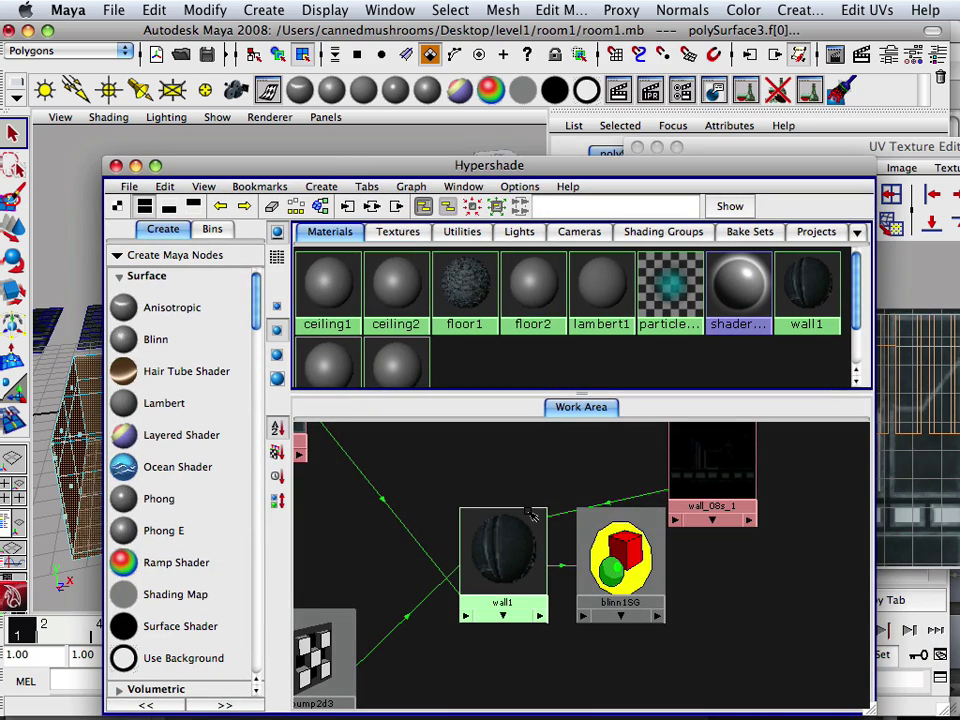
{"action": "middle_click_drag", "start_coordinate": [439, 512], "coordinate": [591, 643], "text": "alt"}
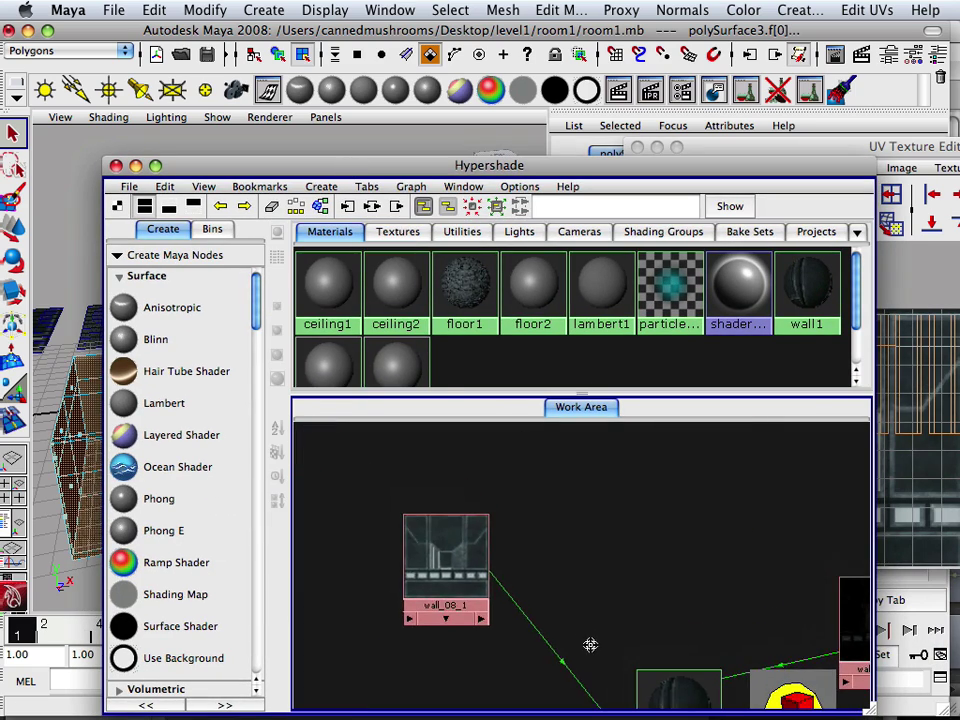
{"action": "left_click", "coordinate": [465, 563]}
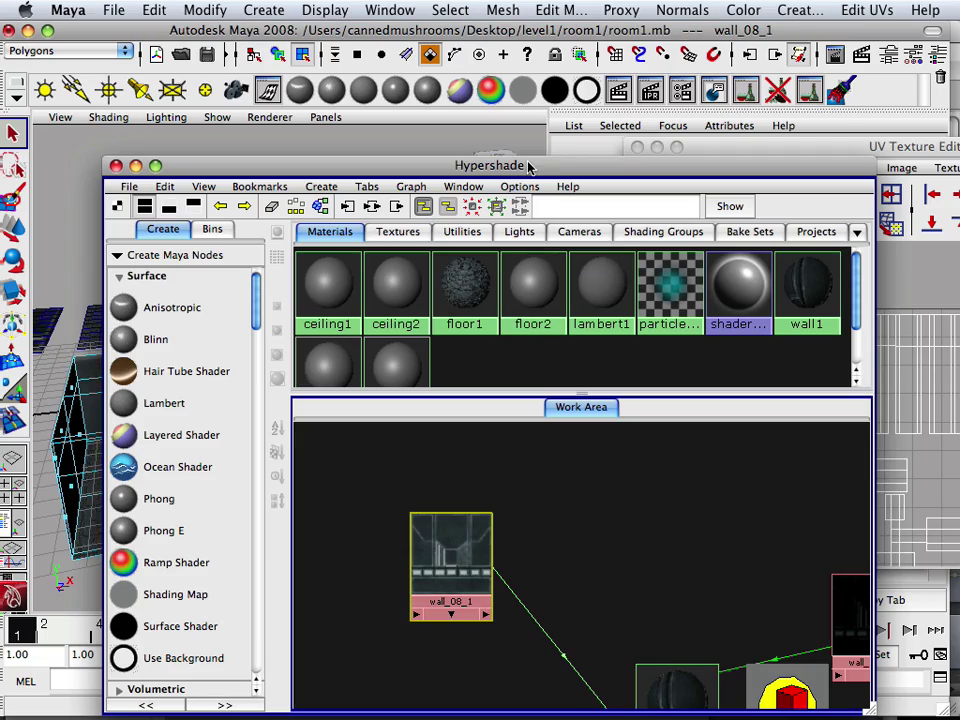
{"action": "left_click_drag", "start_coordinate": [530, 168], "coordinate": [472, 643]}
{"action": "left_click_drag", "start_coordinate": [313, 380], "coordinate": [336, 356], "text": "alt"}
{"action": "scroll", "coordinate": [293, 398], "scroll_direction": "up", "scroll_amount": 5}
{"action": "scroll", "coordinate": [293, 399], "scroll_direction": "up", "scroll_amount": 3}
{"action": "left_click_drag", "start_coordinate": [735, 150], "coordinate": [774, 654]}
Set Repeat UV of the wall_08_1 texture placement to 30 in U and 2 in V
{"action": "left_click_drag", "start_coordinate": [727, 382], "coordinate": [684, 385]}
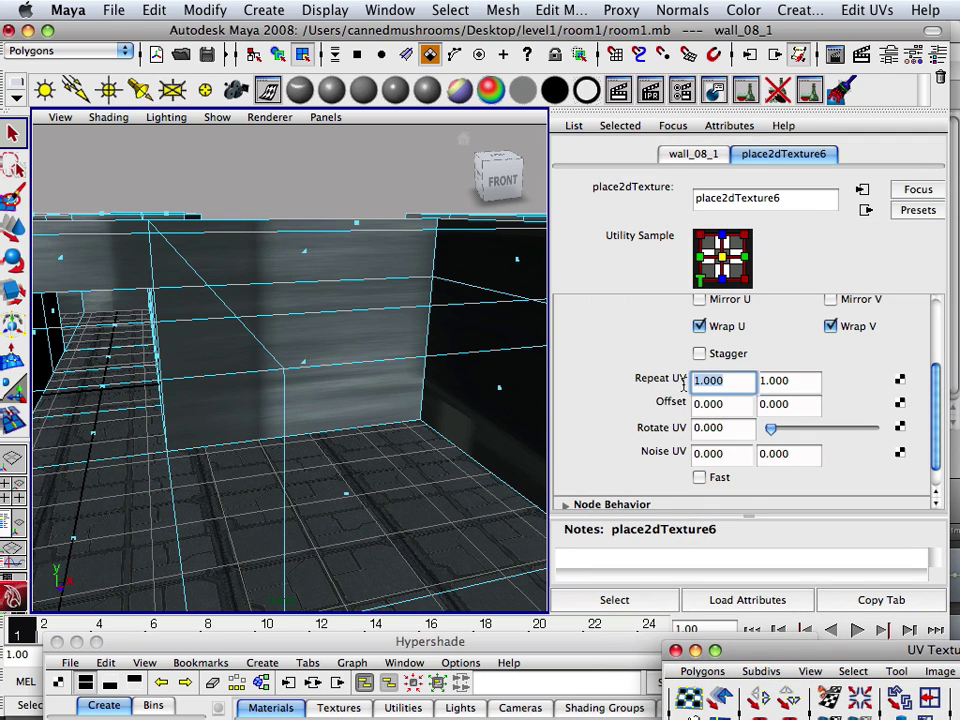
{"action": "scroll", "coordinate": [730, 437], "scroll_direction": "down", "scroll_amount": 3}
{"action": "scroll", "coordinate": [729, 435], "scroll_direction": "up", "scroll_amount": 4}
{"action": "scroll", "coordinate": [729, 436], "scroll_direction": "up", "scroll_amount": 3}
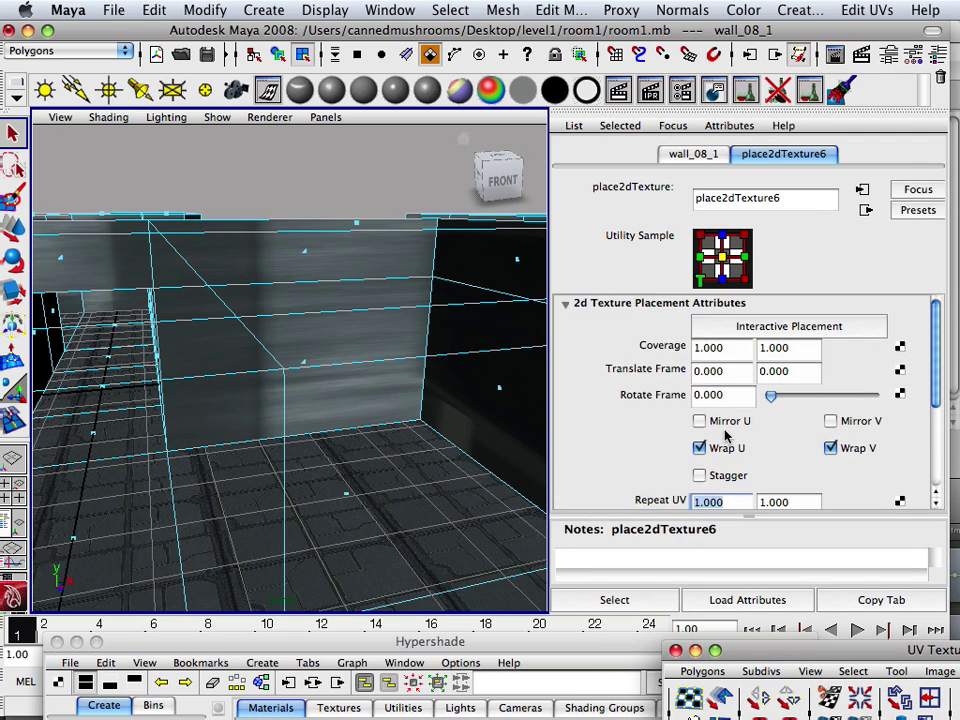
{"action": "scroll", "coordinate": [728, 435], "scroll_direction": "down", "scroll_amount": 4}
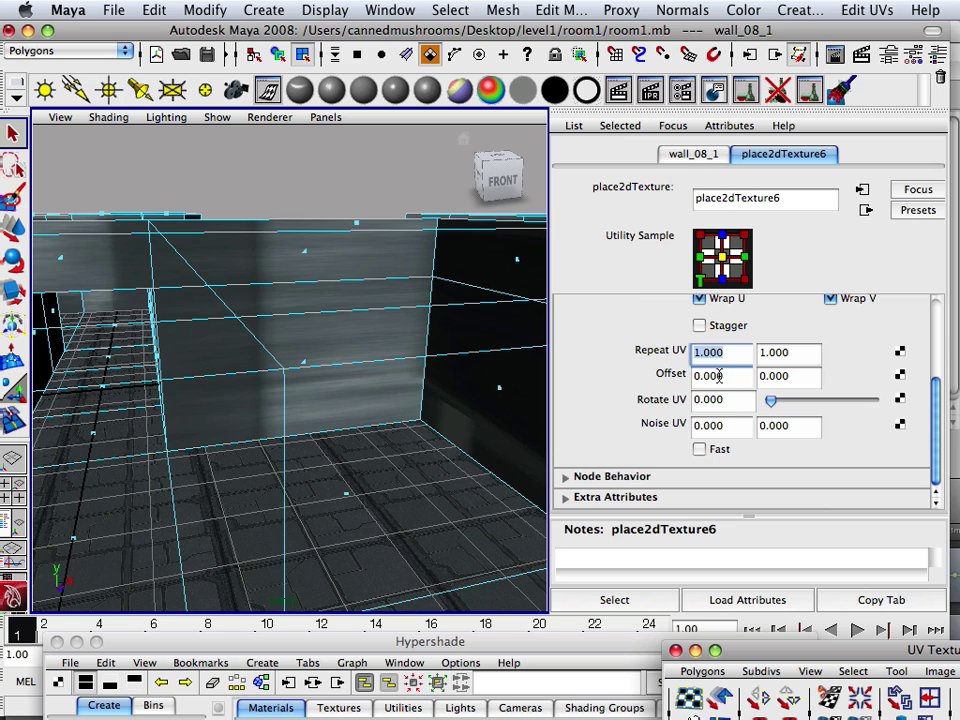
{"action": "type", "text": "30"}
{"action": "key", "text": "Tab"}
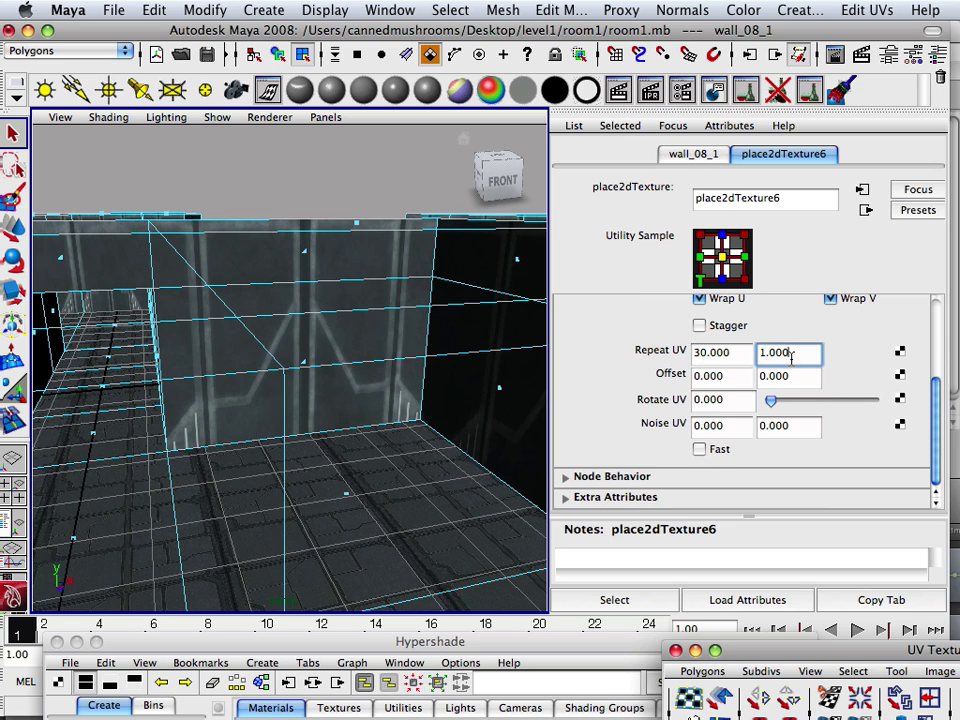
{"action": "type", "text": "2"}
{"action": "left_click", "coordinate": [737, 354]}
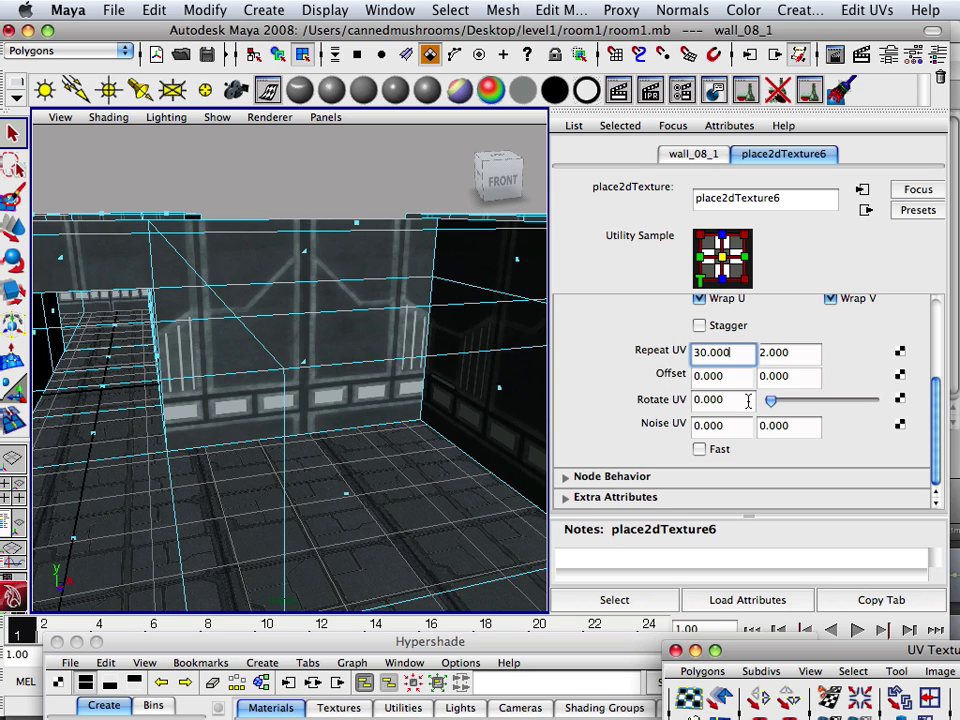
Try a V repeat of 3 for the wall texture and check the pattern on the room's walls
{"action": "key", "text": "Tab"}
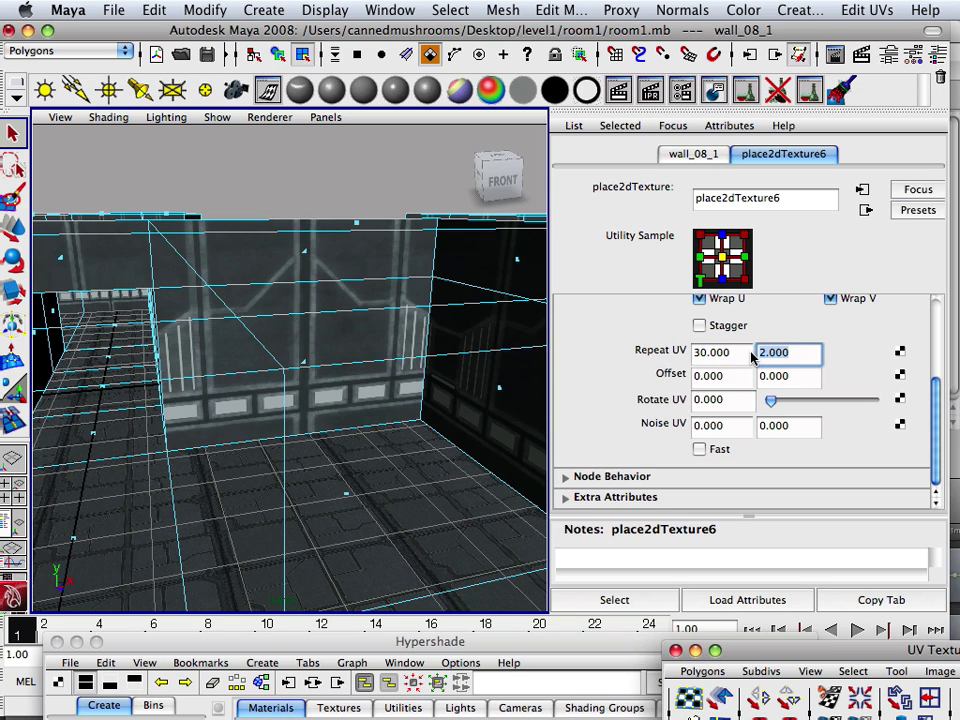
{"action": "type", "text": "3"}
{"action": "left_click", "coordinate": [797, 376]}
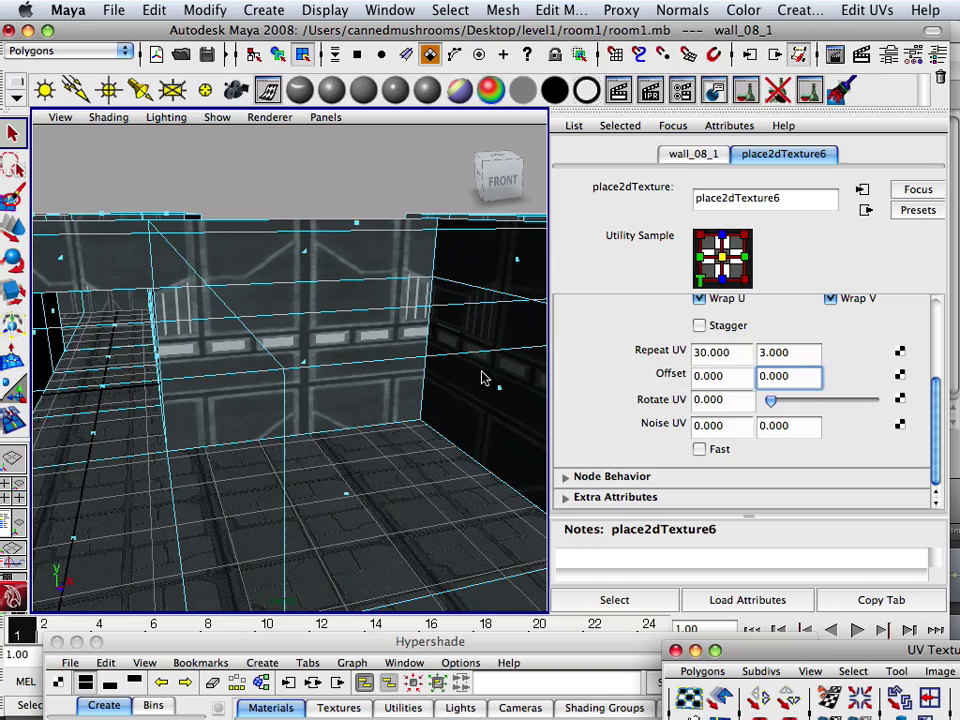
{"action": "scroll", "coordinate": [391, 362], "scroll_direction": "down", "scroll_amount": 8}
{"action": "scroll", "coordinate": [386, 369], "scroll_direction": "up", "scroll_amount": 7}
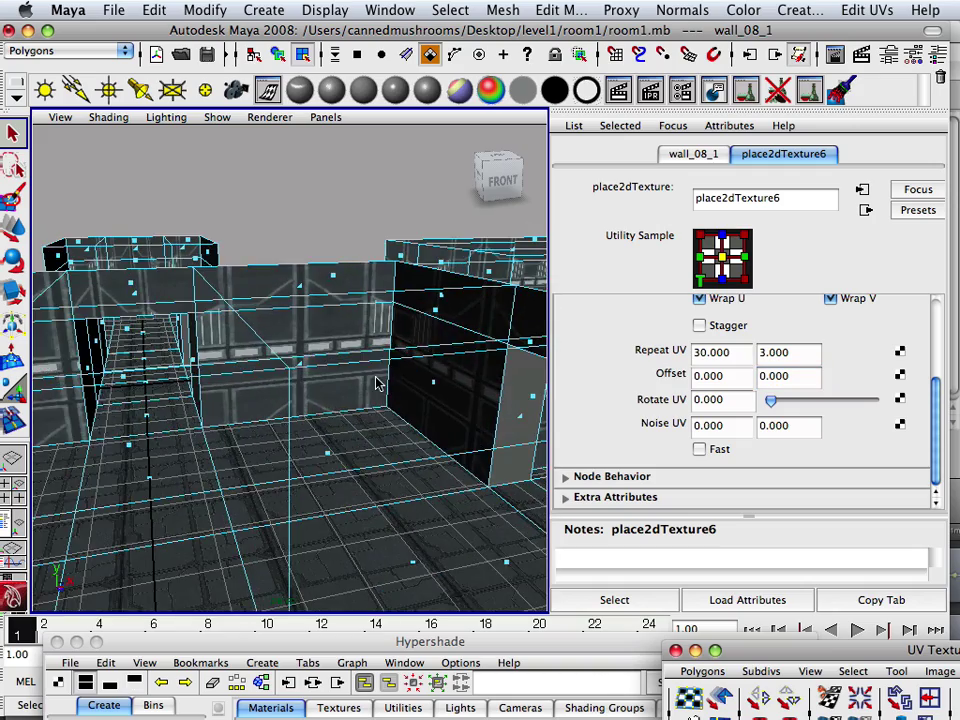
{"action": "left_click_drag", "start_coordinate": [377, 384], "coordinate": [338, 384], "text": "alt"}
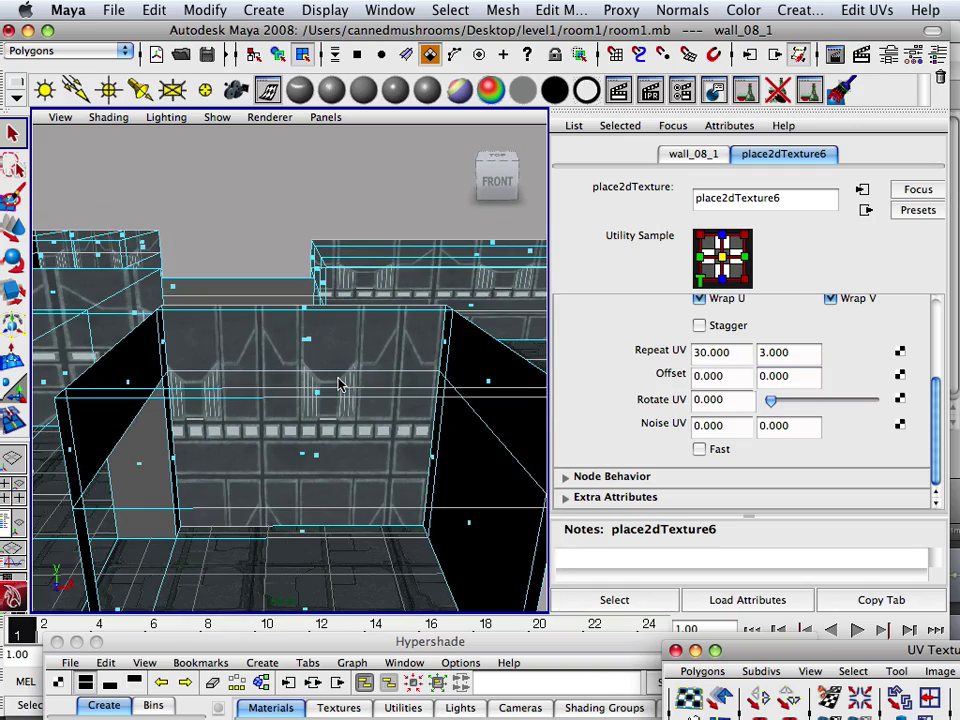
Set the wall texture's V repeat to 2 and check the pattern around the room
{"action": "left_click", "coordinate": [790, 355]}
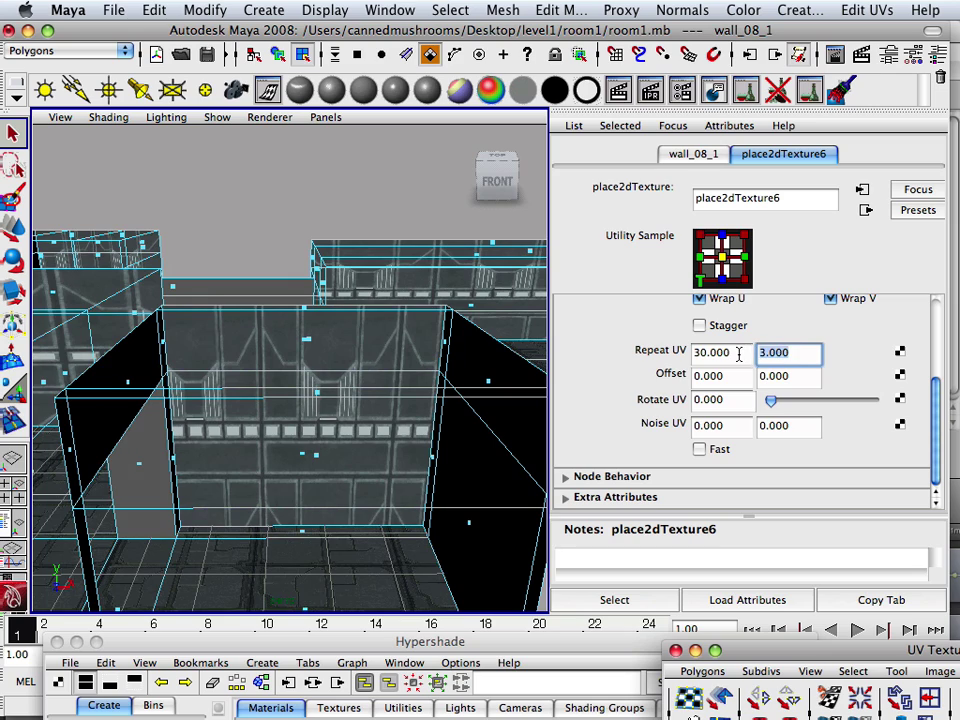
{"action": "type", "text": "2"}
{"action": "left_click", "coordinate": [725, 353]}
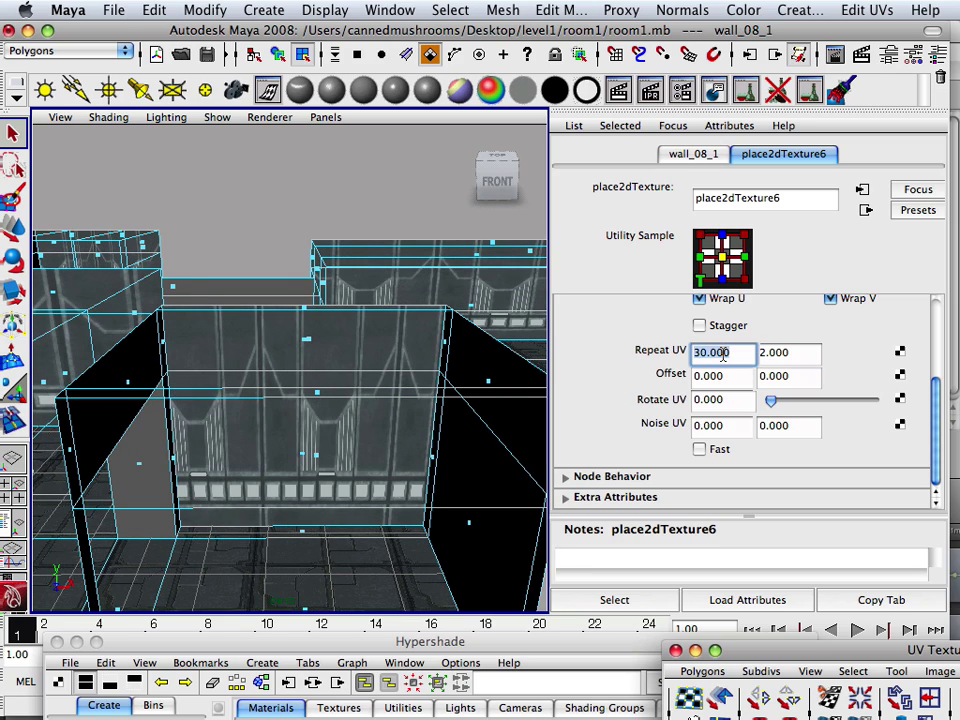
{"action": "middle_click_drag", "start_coordinate": [288, 372], "coordinate": [494, 380], "text": "alt"}
{"action": "scroll", "coordinate": [358, 384], "scroll_direction": "down", "scroll_amount": 4}
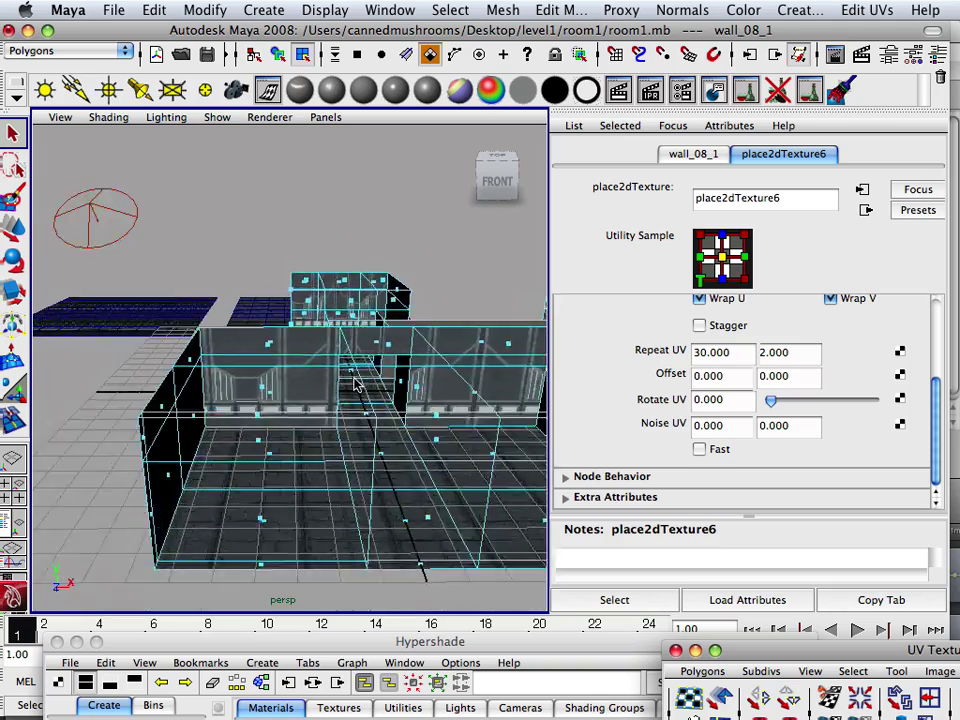
{"action": "scroll", "coordinate": [355, 384], "scroll_direction": "up", "scroll_amount": 8}
{"action": "scroll", "coordinate": [355, 385], "scroll_direction": "down", "scroll_amount": 5}
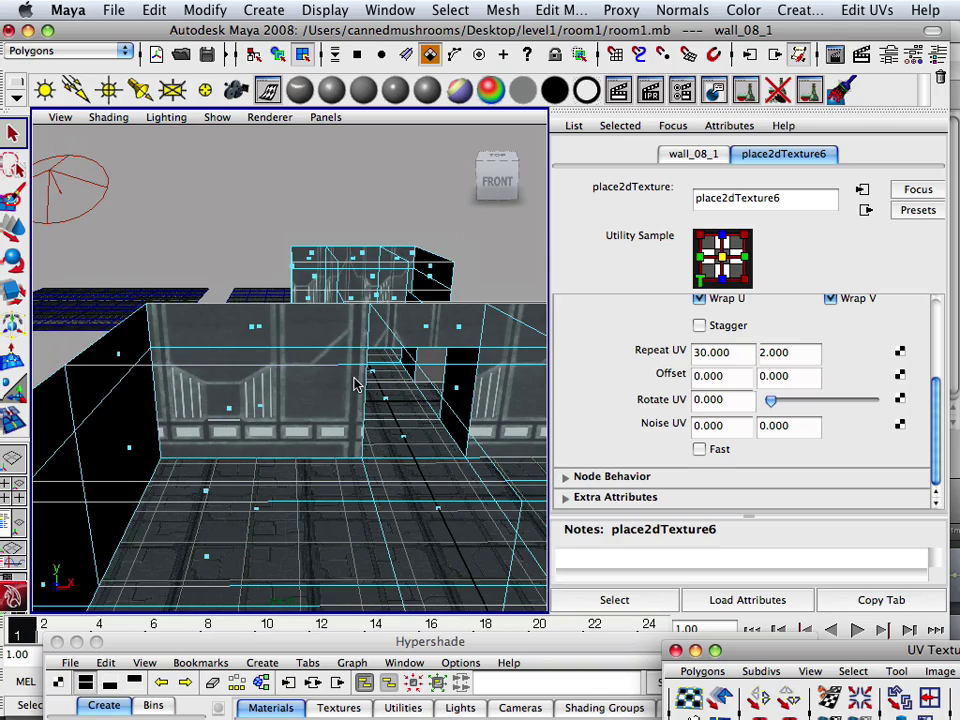
Bring the UV Texture Editor back over the model and switch to UV selection for the room's layout
{"action": "left_click_drag", "start_coordinate": [810, 651], "coordinate": [453, 100]}
{"action": "scroll", "coordinate": [467, 347], "scroll_direction": "up", "scroll_amount": 1}
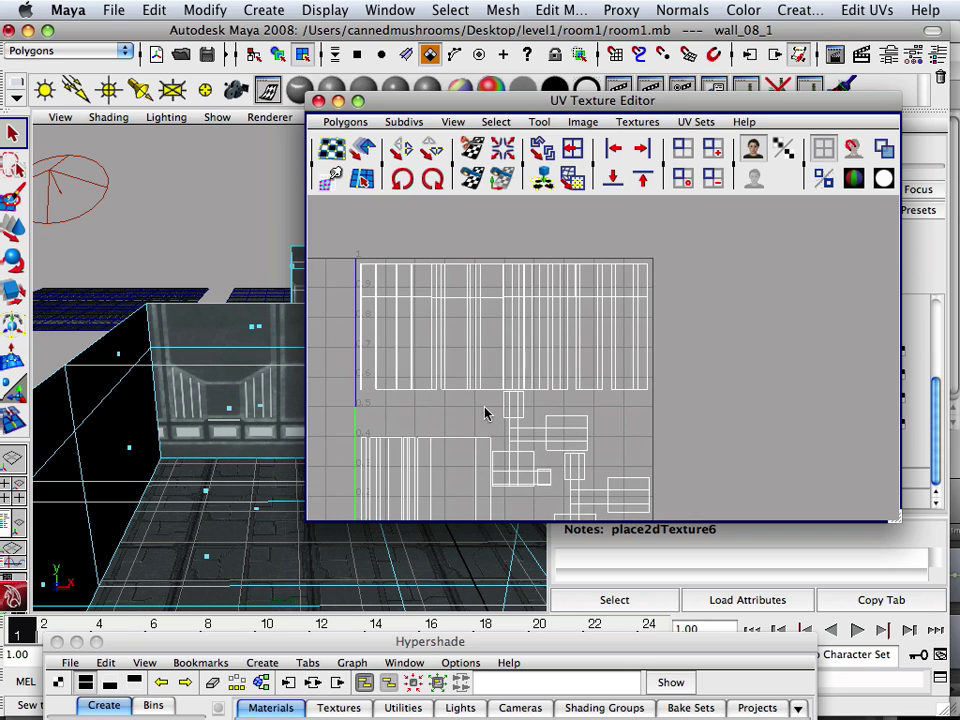
{"action": "middle_click_drag", "start_coordinate": [485, 413], "coordinate": [490, 355], "text": "alt"}
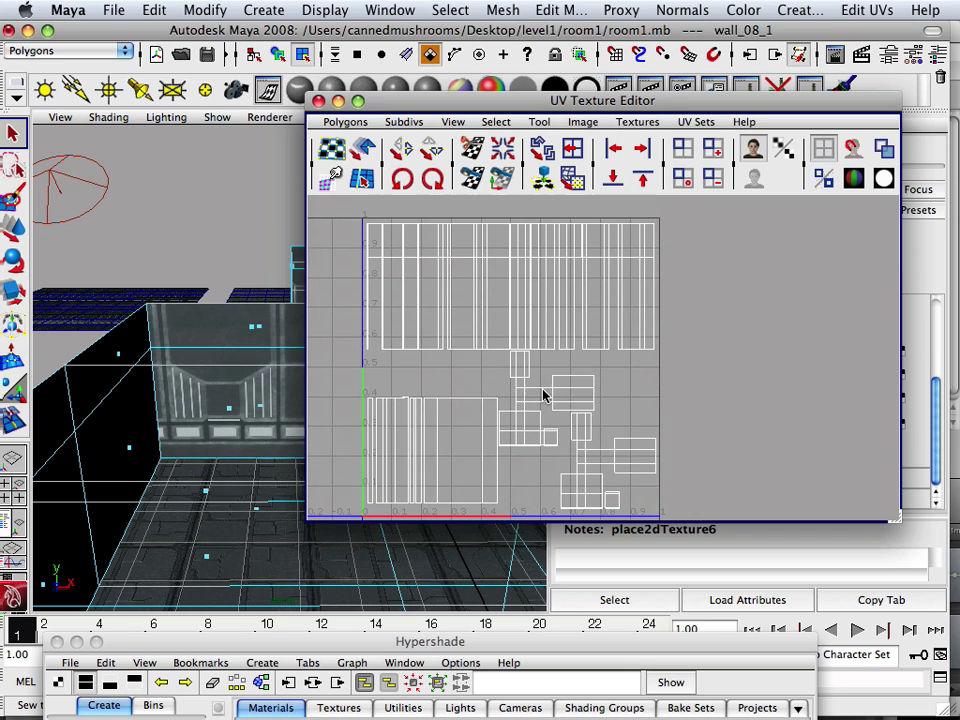
{"action": "right_click_drag", "start_coordinate": [543, 396], "coordinate": [592, 397]}
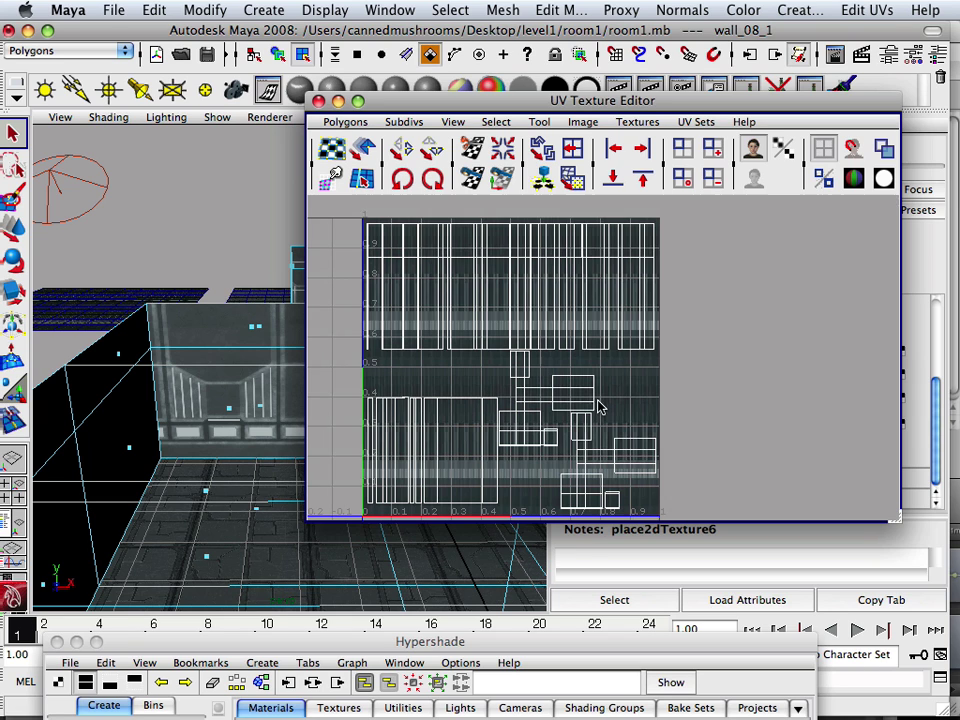
{"action": "middle_click_drag", "start_coordinate": [656, 488], "coordinate": [627, 437], "text": "alt"}
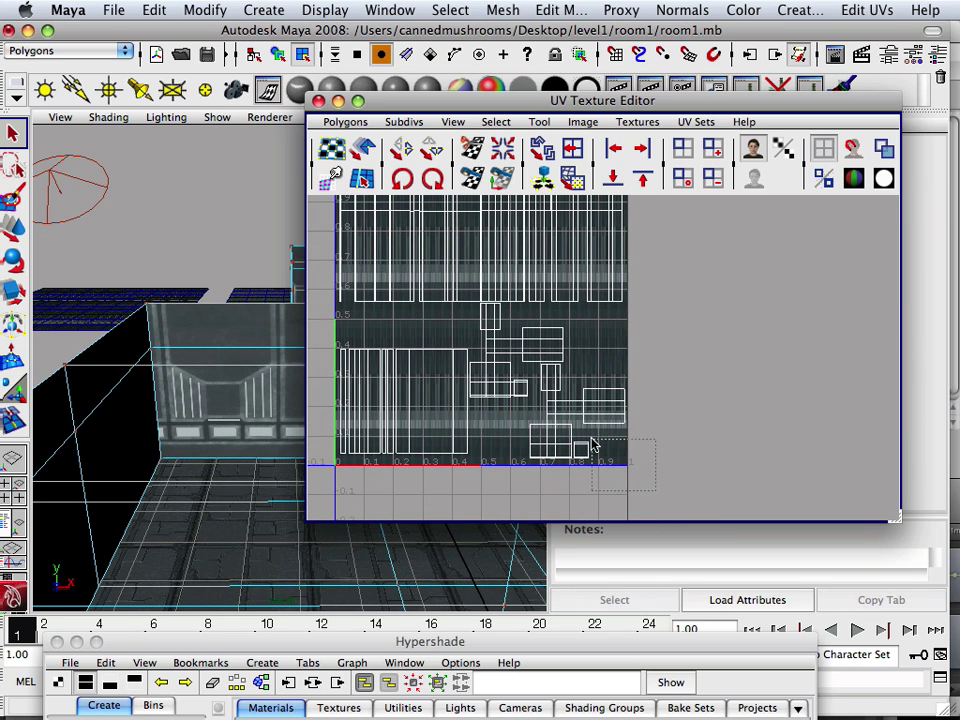
{"action": "left_click_drag", "start_coordinate": [593, 445], "coordinate": [480, 327]}
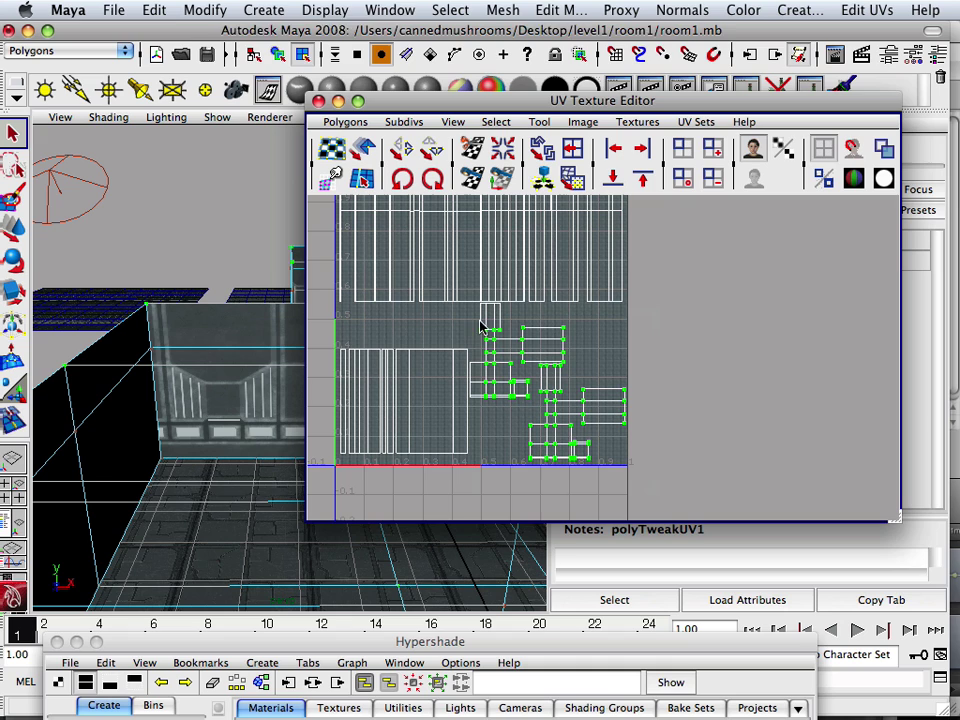
{"action": "right_click_drag", "start_coordinate": [485, 335], "coordinate": [523, 311], "text": "ctrl"}
{"action": "left_click", "coordinate": [480, 308]}
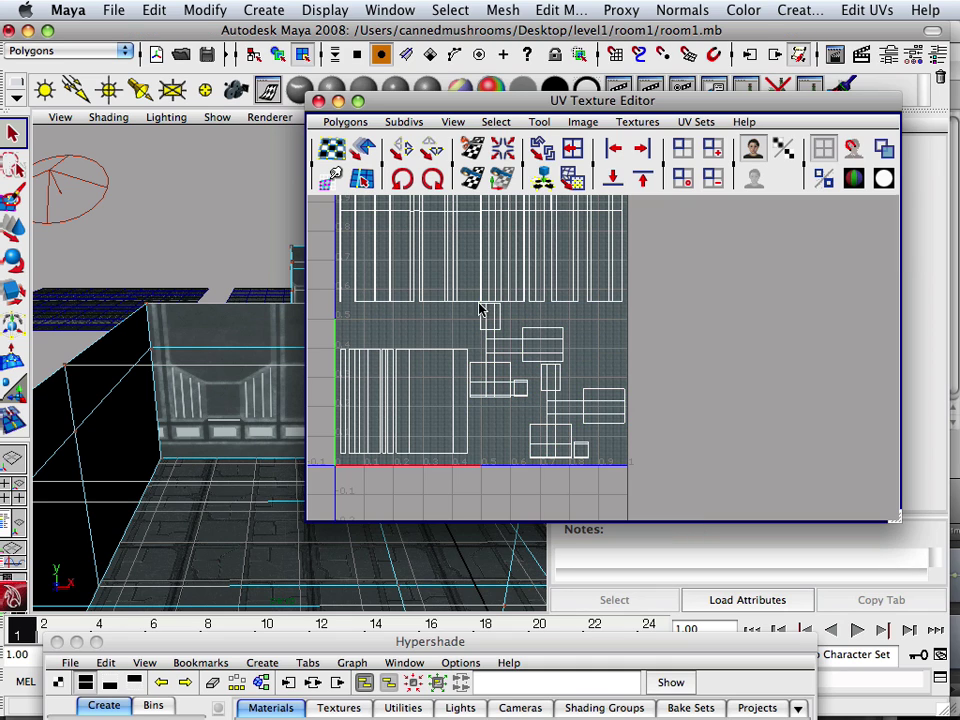
Select all UVs of the small floor shells in the lower-right part of the room's UV layout, ready for moving
{"action": "left_click_drag", "start_coordinate": [668, 327], "coordinate": [484, 518]}
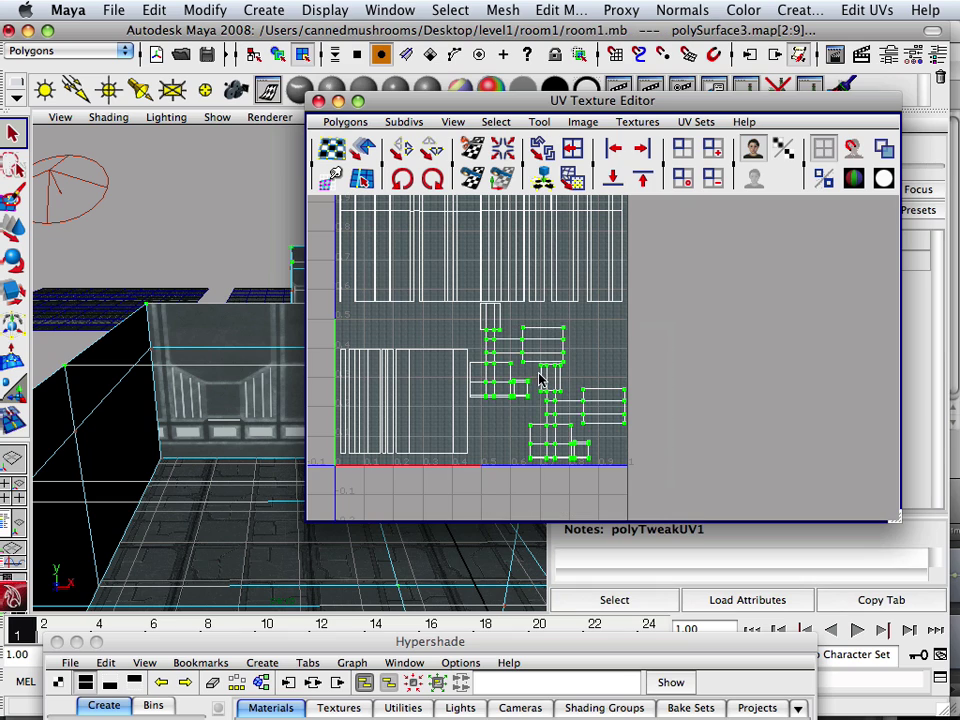
{"action": "right_click_drag", "start_coordinate": [538, 362], "coordinate": [570, 347], "text": "ctrl"}
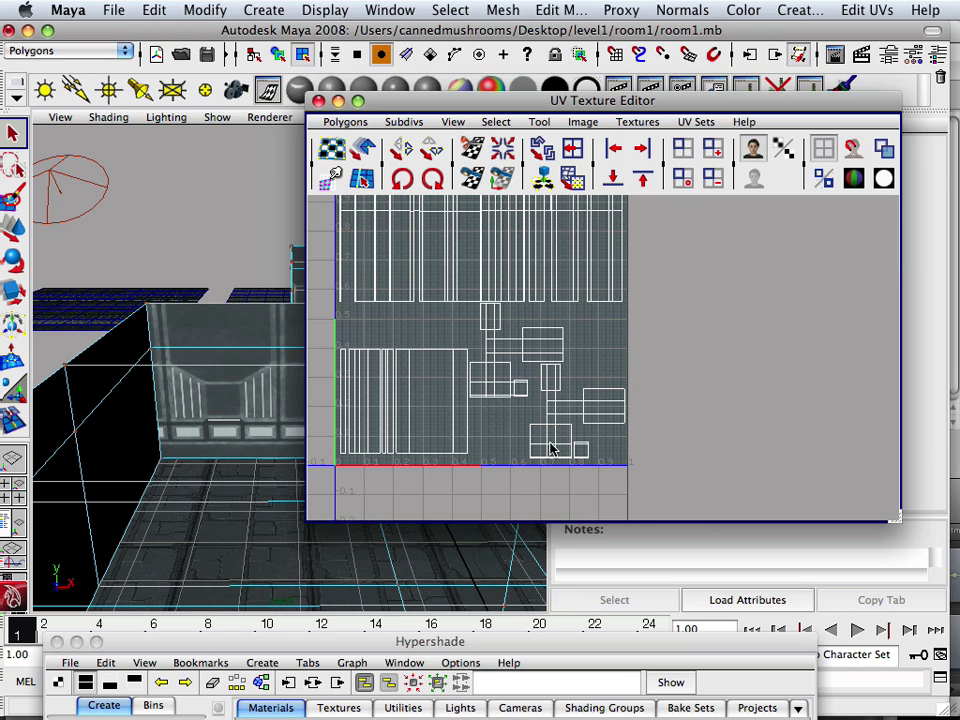
{"action": "right_click_drag", "start_coordinate": [551, 449], "coordinate": [551, 476]}
{"action": "left_click_drag", "start_coordinate": [681, 508], "coordinate": [483, 323]}
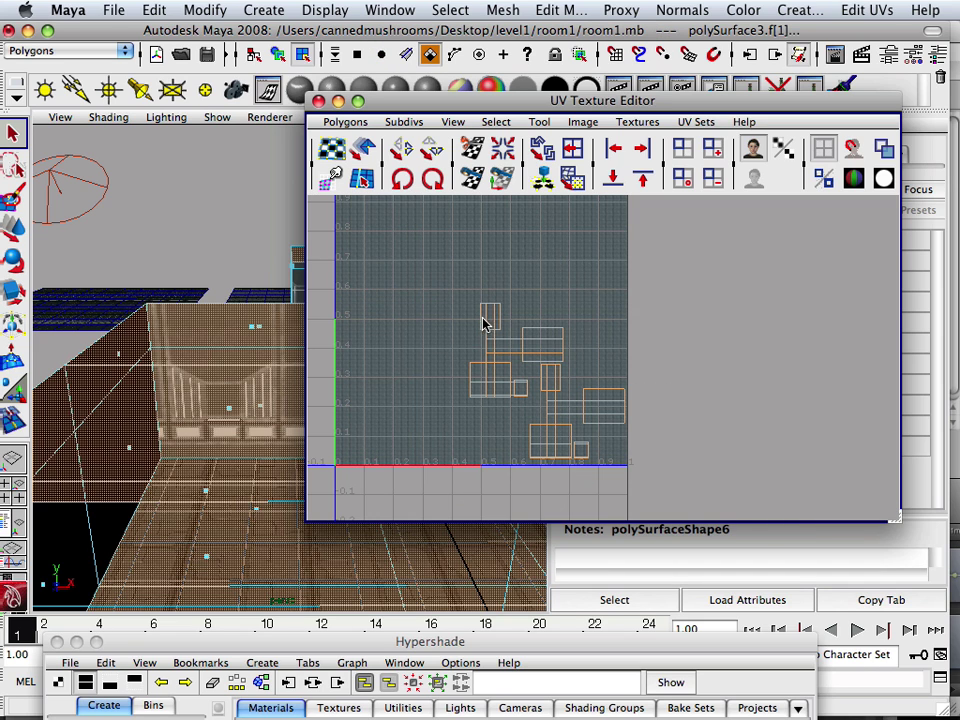
{"action": "right_click_drag", "start_coordinate": [492, 341], "coordinate": [535, 341], "text": "ctrl"}
{"action": "left_click", "coordinate": [14, 228]}
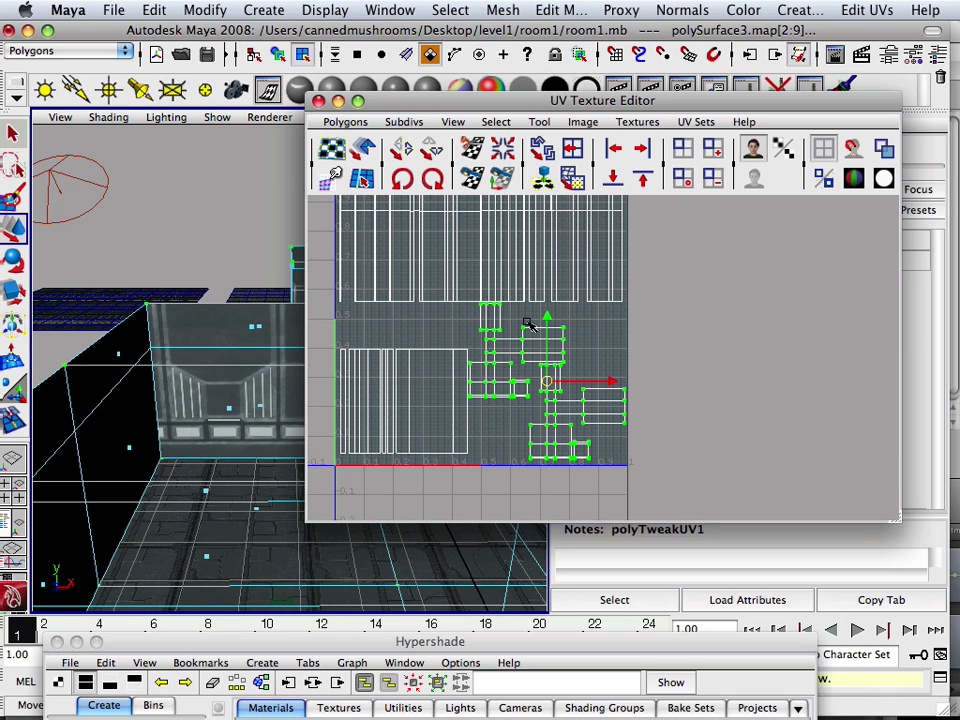
Scale the selected floor shells down slightly and shift them a little lower in the UV layout
{"action": "left_click_drag", "start_coordinate": [551, 326], "coordinate": [551, 330]}
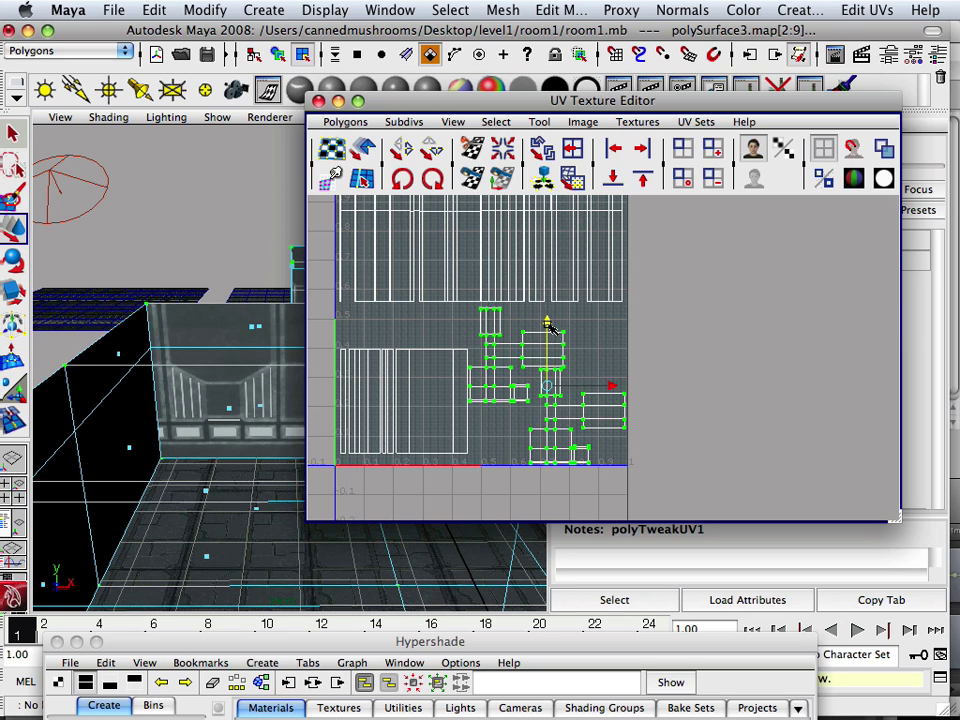
{"action": "left_click", "coordinate": [14, 290]}
{"action": "left_click_drag", "start_coordinate": [549, 387], "coordinate": [515, 390]}
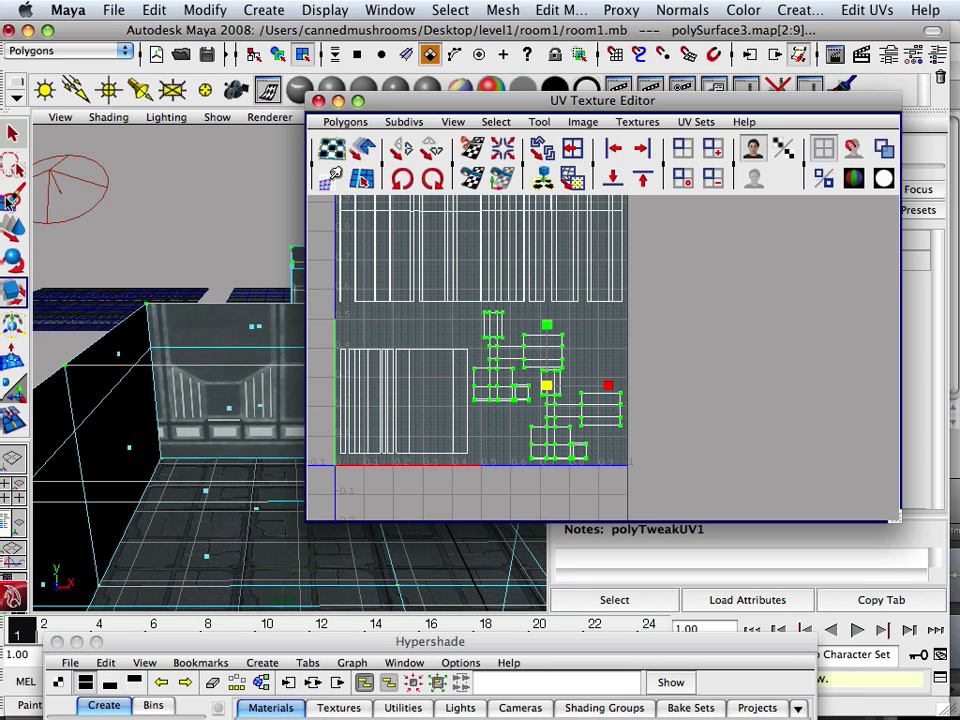
{"action": "left_click", "coordinate": [14, 228]}
{"action": "left_click_drag", "start_coordinate": [547, 322], "coordinate": [550, 327]}
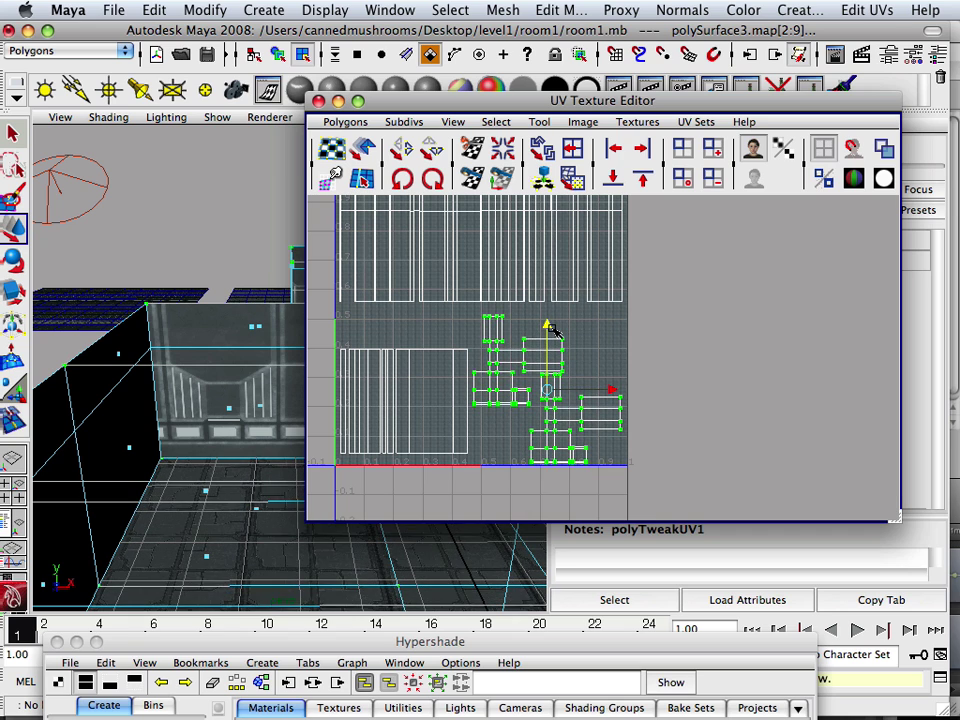
{"action": "left_click", "coordinate": [681, 319]}
Select all UVs of the wall shells in the upper half of the layout and nudge them slightly downward
{"action": "middle_click_drag", "start_coordinate": [626, 309], "coordinate": [628, 359], "text": "alt"}
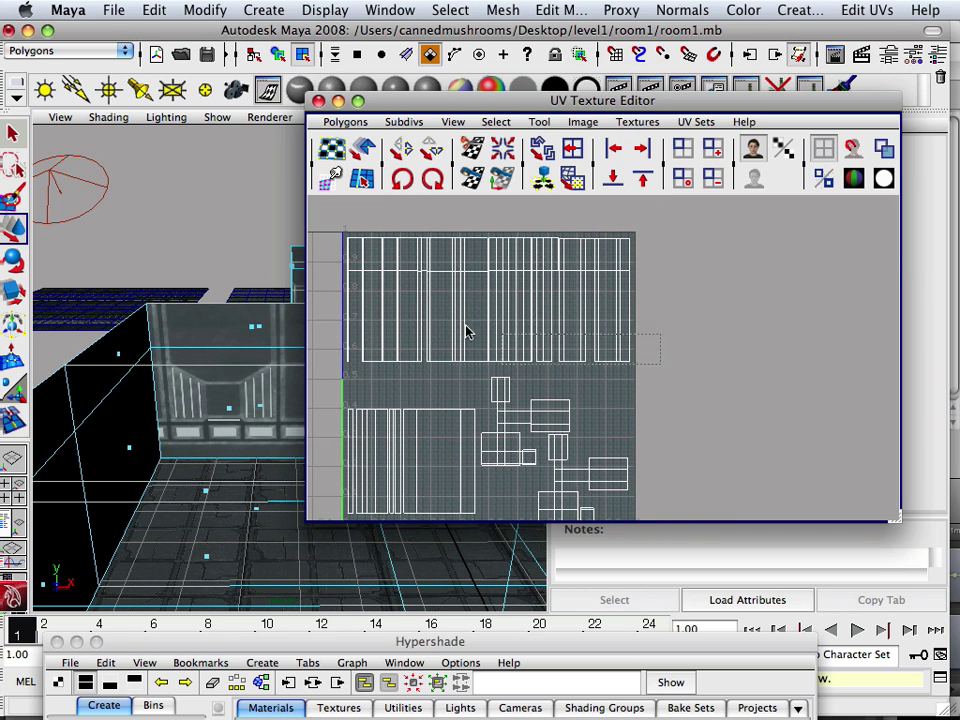
{"action": "left_click_drag", "start_coordinate": [465, 326], "coordinate": [334, 231]}
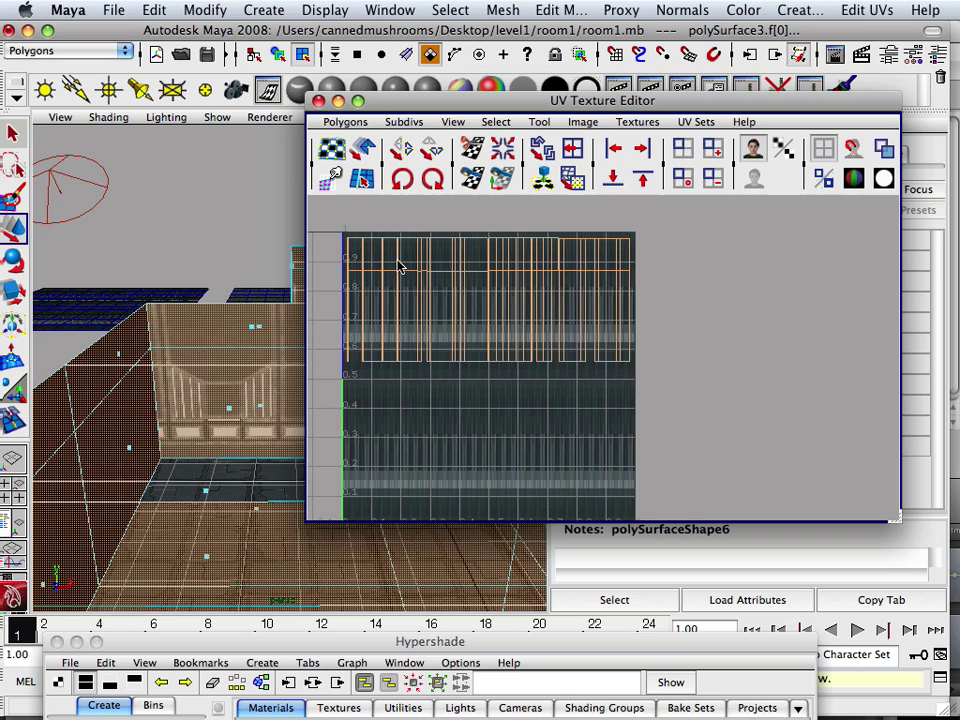
{"action": "right_click", "coordinate": [401, 266], "text": "ctrl"}
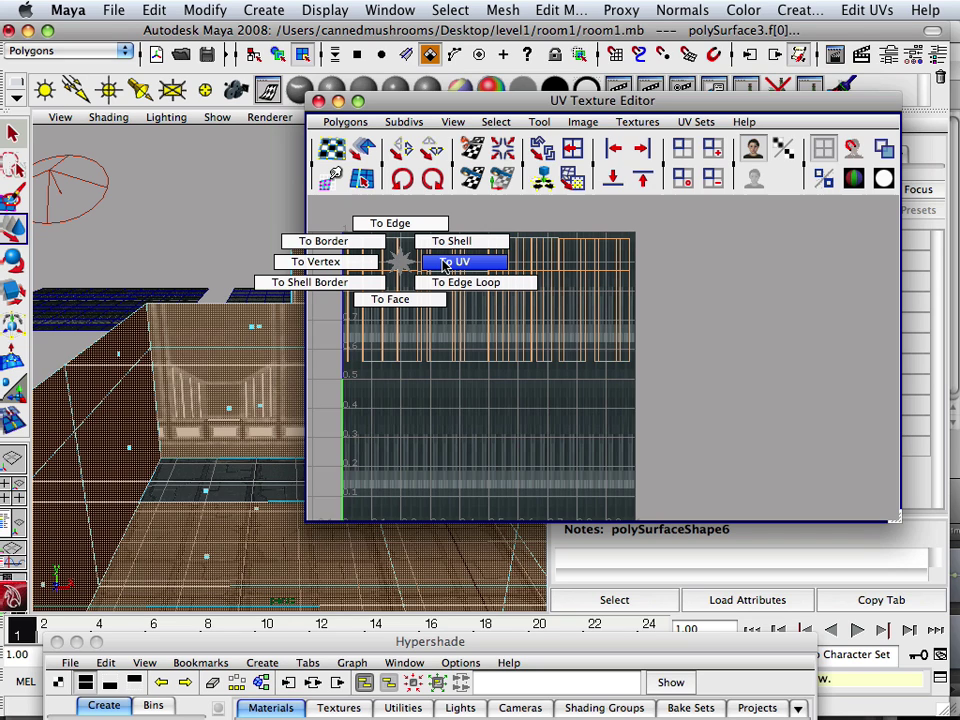
{"action": "left_click", "coordinate": [440, 262]}
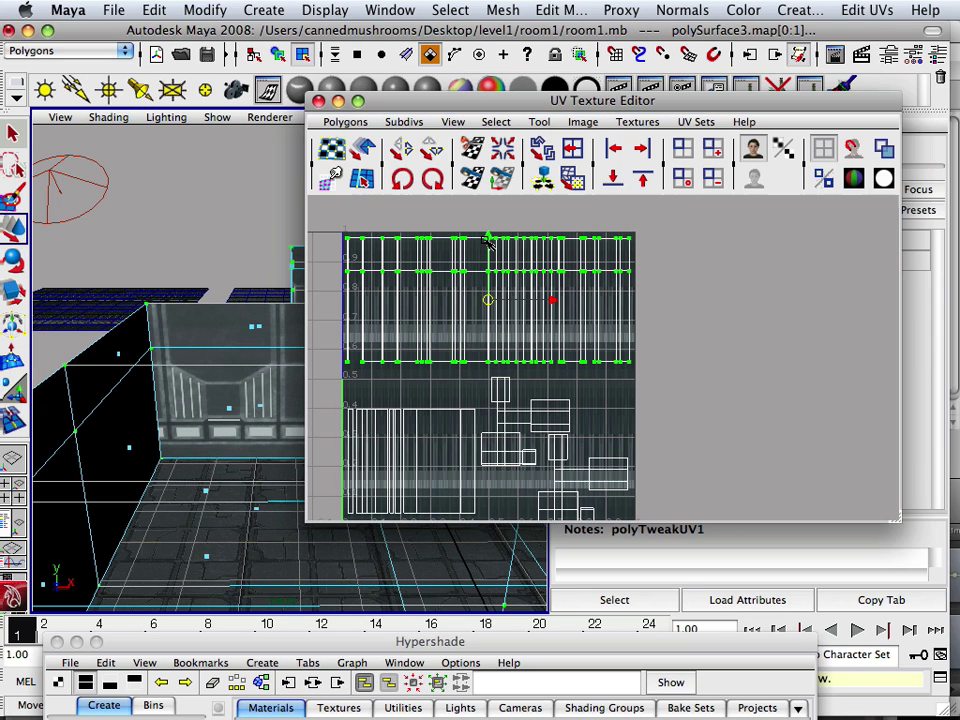
{"action": "mouse_move", "coordinate": [489, 237]}
{"action": "middle_mouse_down"}
{"action": "mouse_move", "coordinate": [484, 222]}
{"action": "mouse_move", "coordinate": [476, 235]}
{"action": "mouse_move", "coordinate": [480, 221]}
{"action": "mouse_move", "coordinate": [477, 239]}
{"action": "middle_mouse_up"}
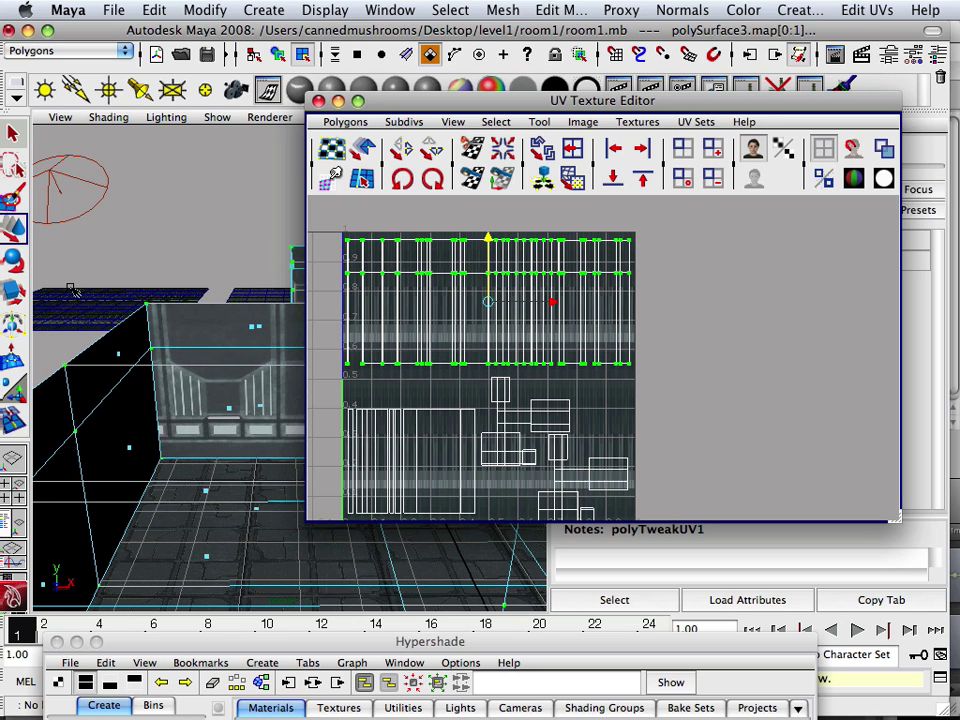
Shrink the wall shells vertically and move them up so their upper edge meets V 1 of the texture space
{"action": "left_click", "coordinate": [14, 291]}
{"action": "left_click_drag", "start_coordinate": [488, 240], "coordinate": [489, 243]}
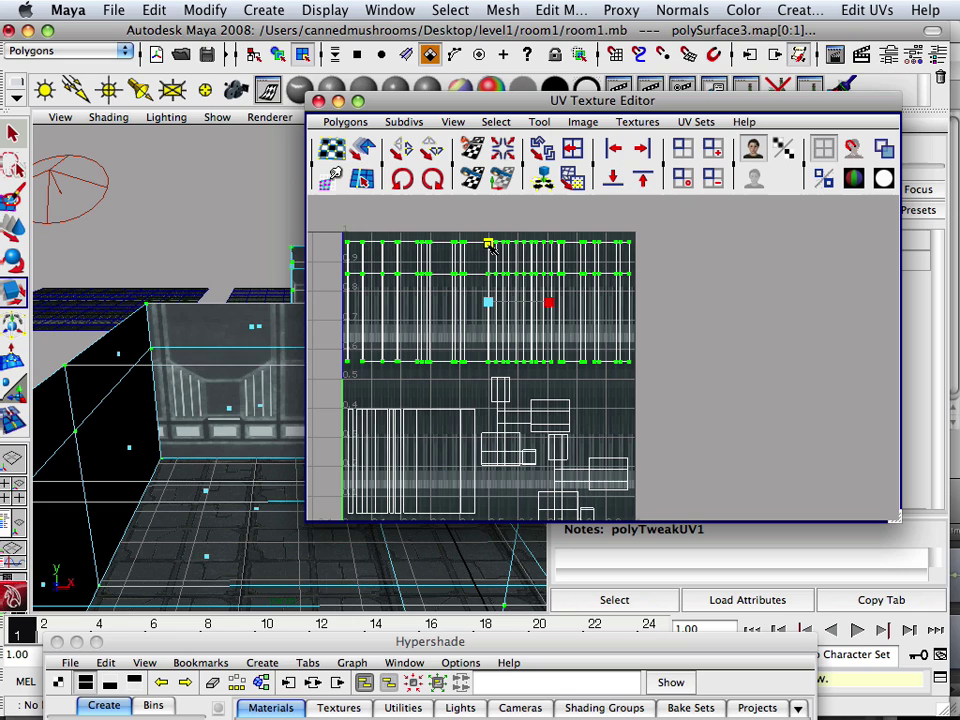
{"action": "mouse_move", "coordinate": [490, 247]}
{"action": "middle_mouse_down"}
{"action": "mouse_move", "coordinate": [491, 237]}
{"action": "mouse_move", "coordinate": [490, 252]}
{"action": "middle_mouse_up"}
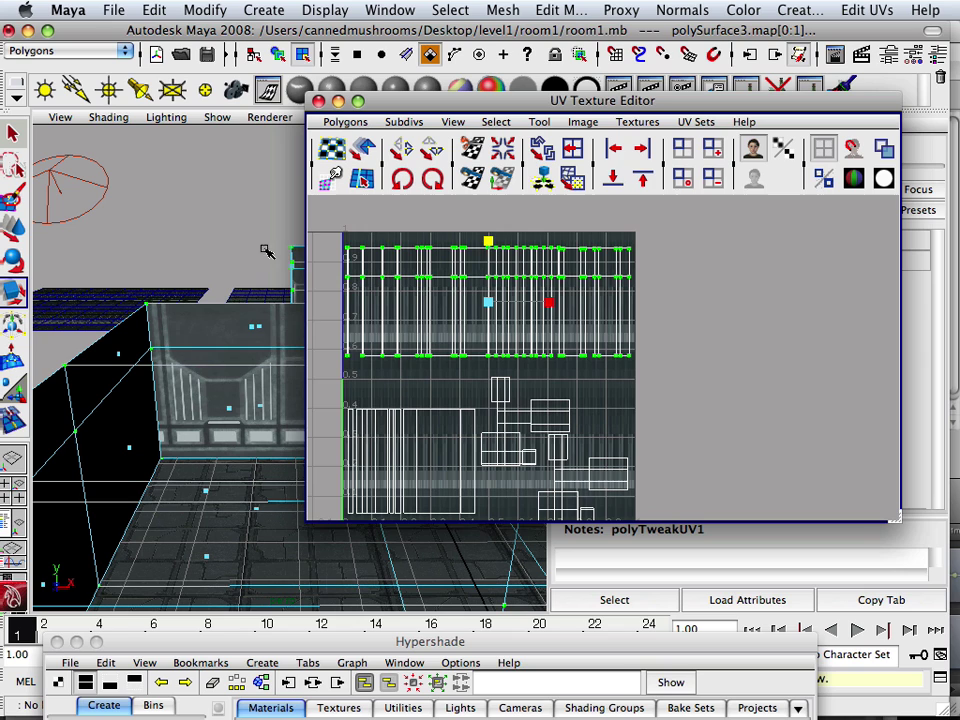
{"action": "key", "text": "w"}
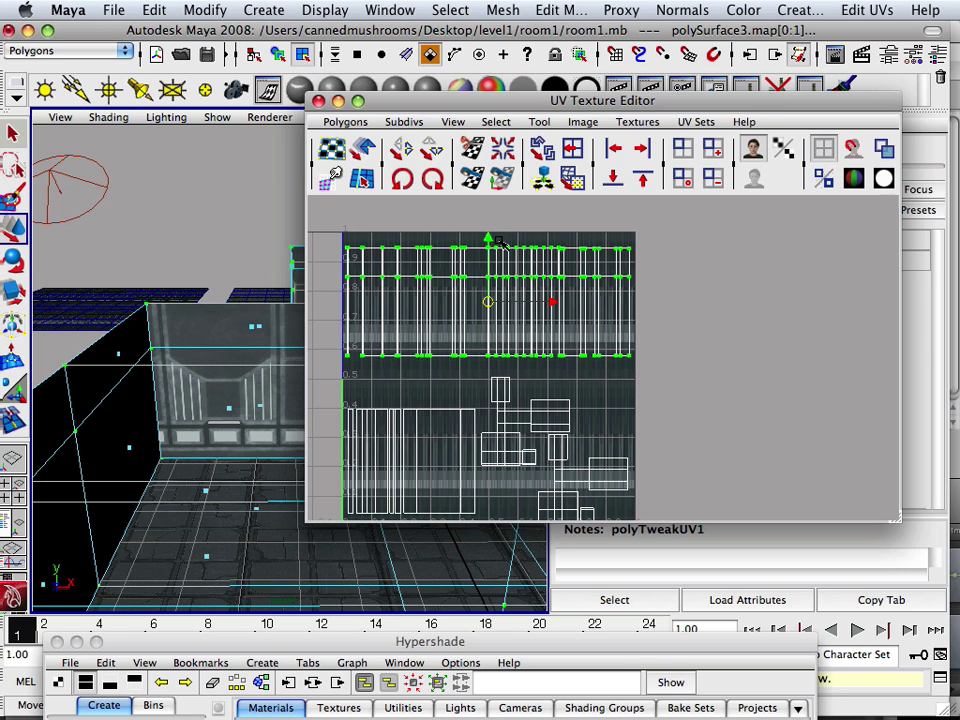
{"action": "mouse_move", "coordinate": [497, 245]}
{"action": "middle_mouse_down"}
{"action": "mouse_move", "coordinate": [495, 260]}
{"action": "mouse_move", "coordinate": [493, 226]}
{"action": "middle_mouse_up"}
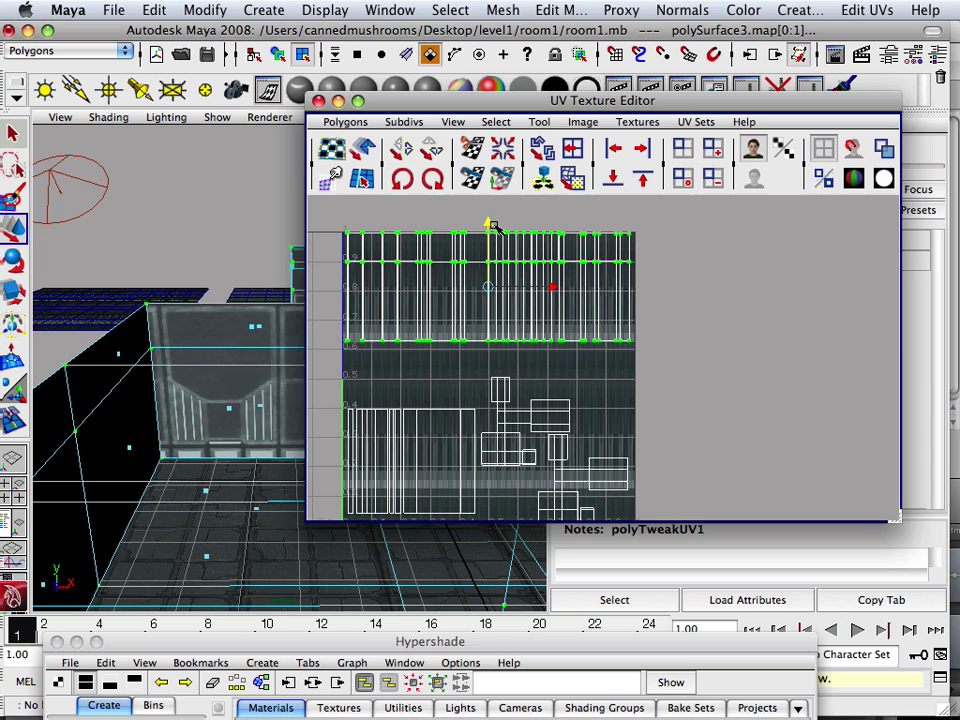
Try moving only the lowest row of wall UVs down to about 0.53 in V
{"action": "scroll", "coordinate": [463, 268], "scroll_direction": "up", "scroll_amount": 4}
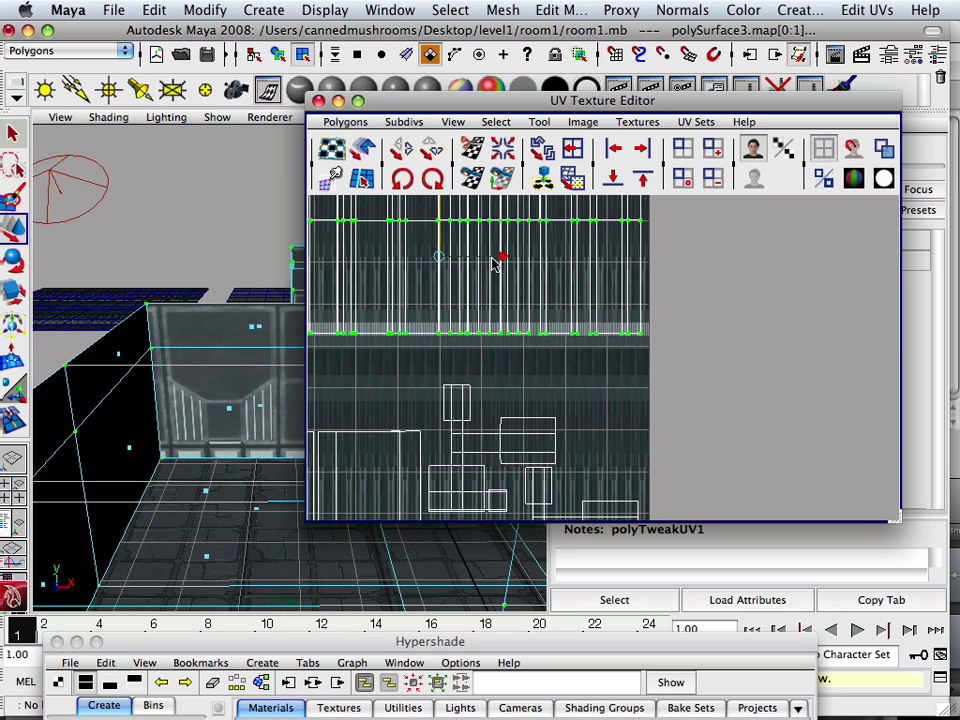
{"action": "middle_click_drag", "start_coordinate": [492, 258], "coordinate": [637, 399], "text": "alt"}
{"action": "scroll", "coordinate": [620, 390], "scroll_direction": "up", "scroll_amount": 4}
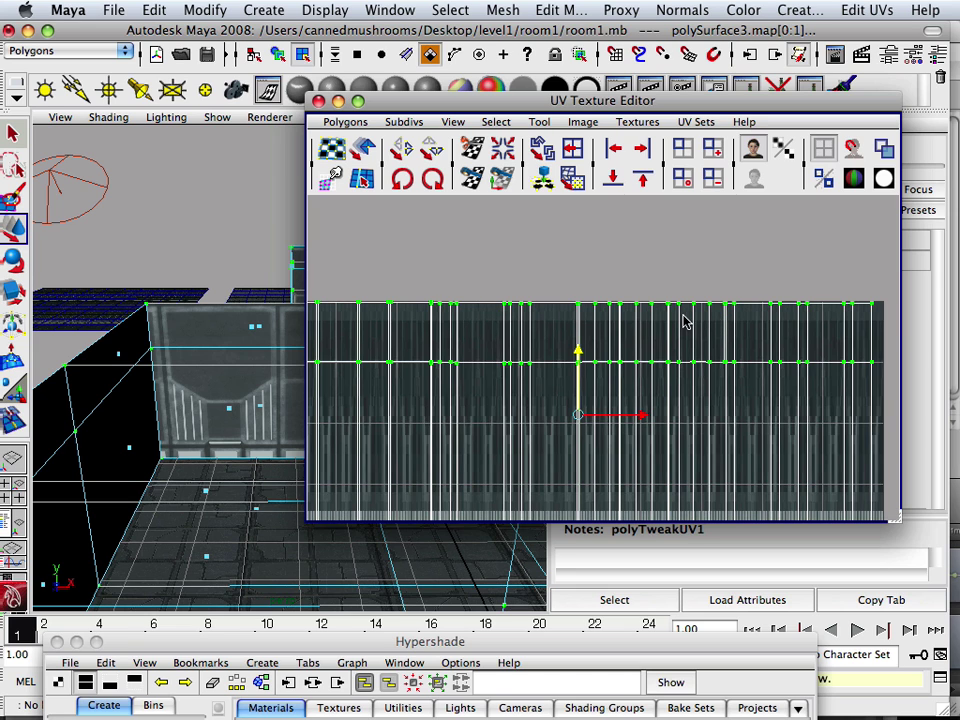
{"action": "scroll", "coordinate": [214, 386], "scroll_direction": "up", "scroll_amount": 3}
{"action": "scroll", "coordinate": [216, 387], "scroll_direction": "down", "scroll_amount": 3}
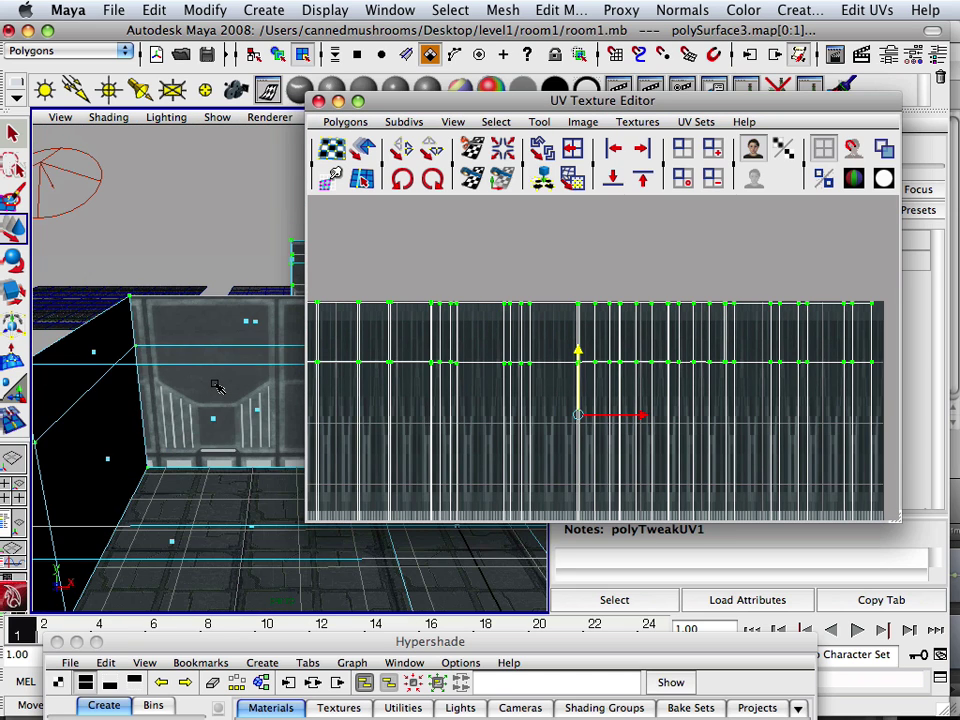
{"action": "middle_click_drag", "start_coordinate": [476, 426], "coordinate": [485, 299], "text": "alt"}
{"action": "scroll", "coordinate": [486, 399], "scroll_direction": "down", "scroll_amount": 3}
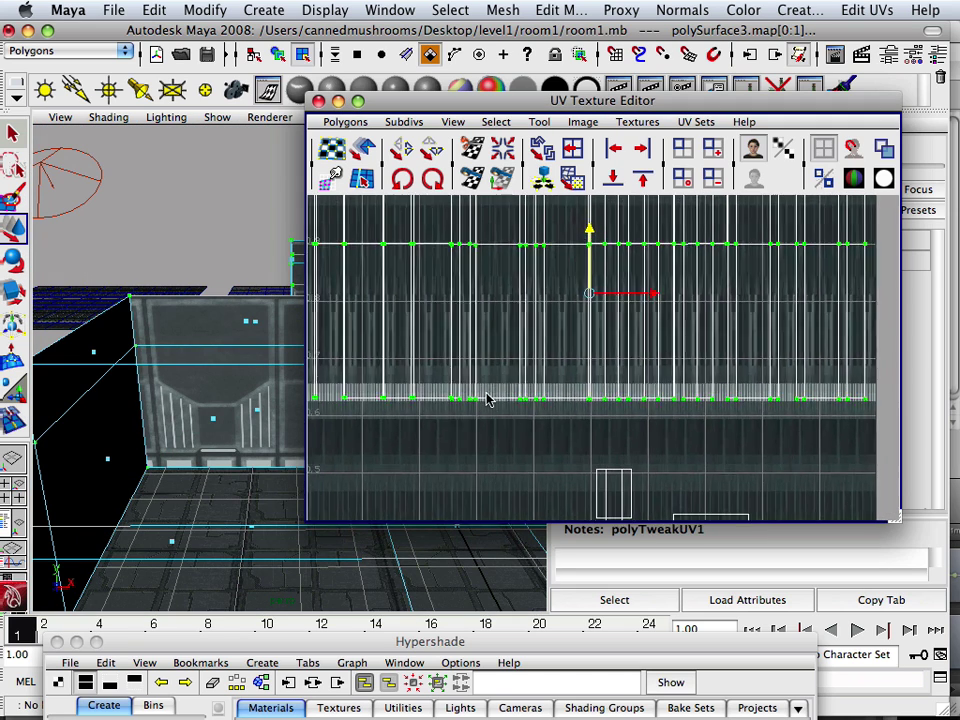
{"action": "left_click_drag", "start_coordinate": [406, 386], "coordinate": [876, 418]}
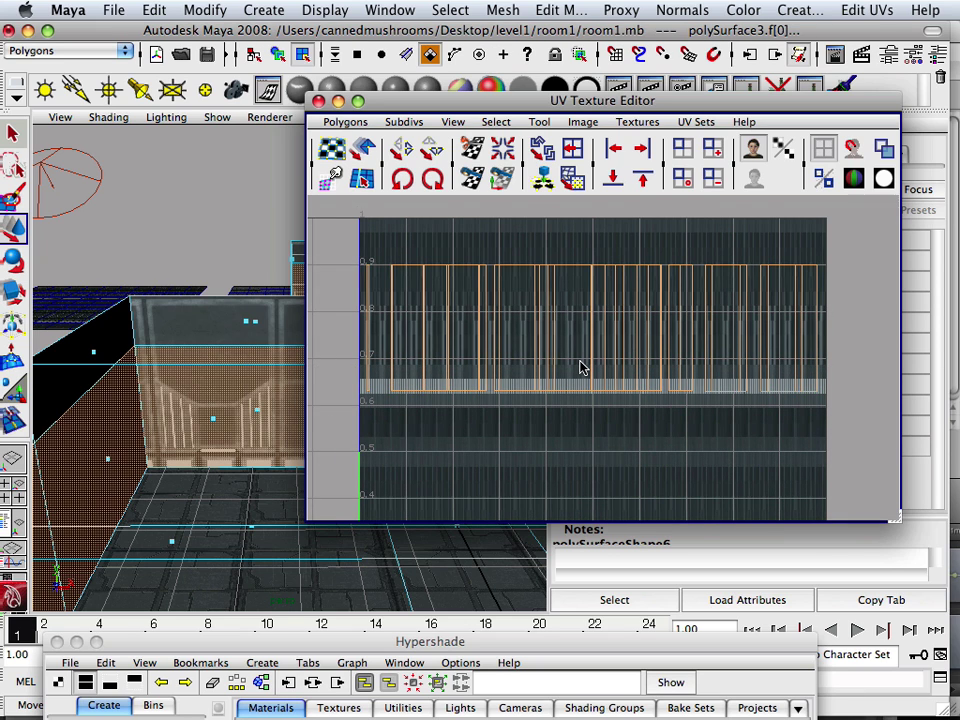
{"action": "key", "text": "ctrl+F12"}
{"action": "right_click_drag", "start_coordinate": [583, 378], "coordinate": [634, 373]}
{"action": "left_click_drag", "start_coordinate": [866, 356], "coordinate": [350, 401]}
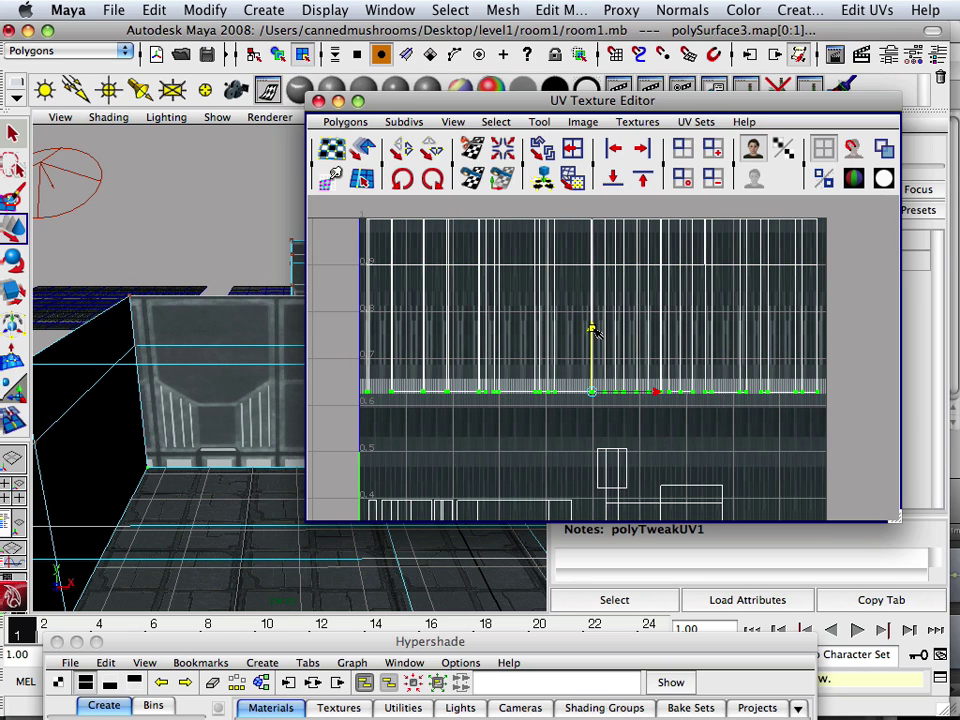
{"action": "left_click_drag", "start_coordinate": [594, 332], "coordinate": [570, 375]}
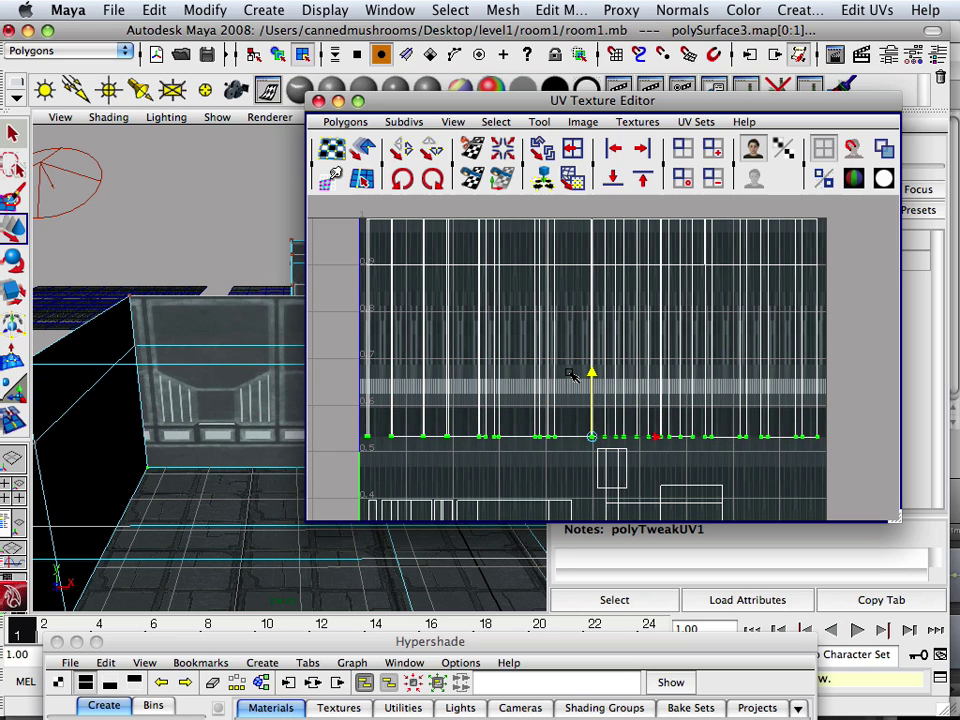
Move the UV Texture Editor off the model and return the room to object selection mode
{"action": "left_click_drag", "start_coordinate": [420, 107], "coordinate": [692, 137]}
{"action": "left_click_drag", "start_coordinate": [446, 273], "coordinate": [428, 285], "text": "alt"}
{"action": "right_click_drag", "start_coordinate": [428, 283], "coordinate": [390, 298], "text": "alt"}
{"action": "left_click_drag", "start_coordinate": [390, 298], "coordinate": [371, 317], "text": "alt"}
{"action": "right_click_drag", "start_coordinate": [268, 321], "coordinate": [318, 316], "text": "alt"}
{"action": "left_click_drag", "start_coordinate": [316, 312], "coordinate": [336, 300], "text": "alt"}
{"action": "left_click", "coordinate": [336, 270]}
{"action": "right_click", "coordinate": [350, 298]}
{"action": "left_click", "coordinate": [390, 277]}
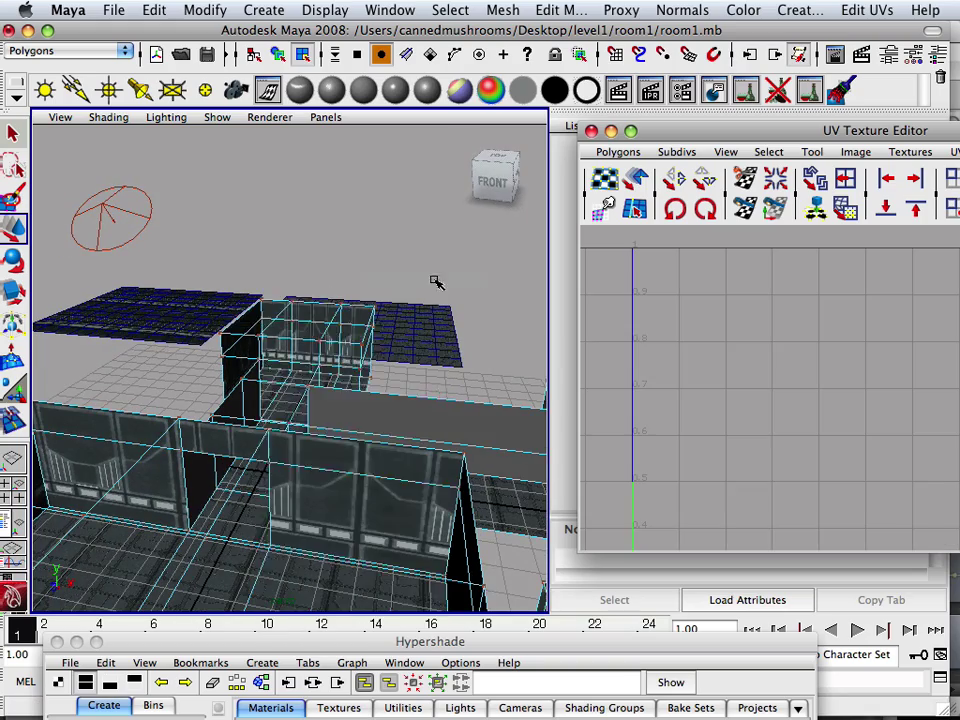
Switch the perspective view to High Quality Rendering and examine the wall and floor textures up close
{"action": "left_click_drag", "start_coordinate": [435, 281], "coordinate": [372, 300], "text": "alt"}
{"action": "middle_click_drag", "start_coordinate": [370, 300], "coordinate": [345, 313], "text": "alt"}
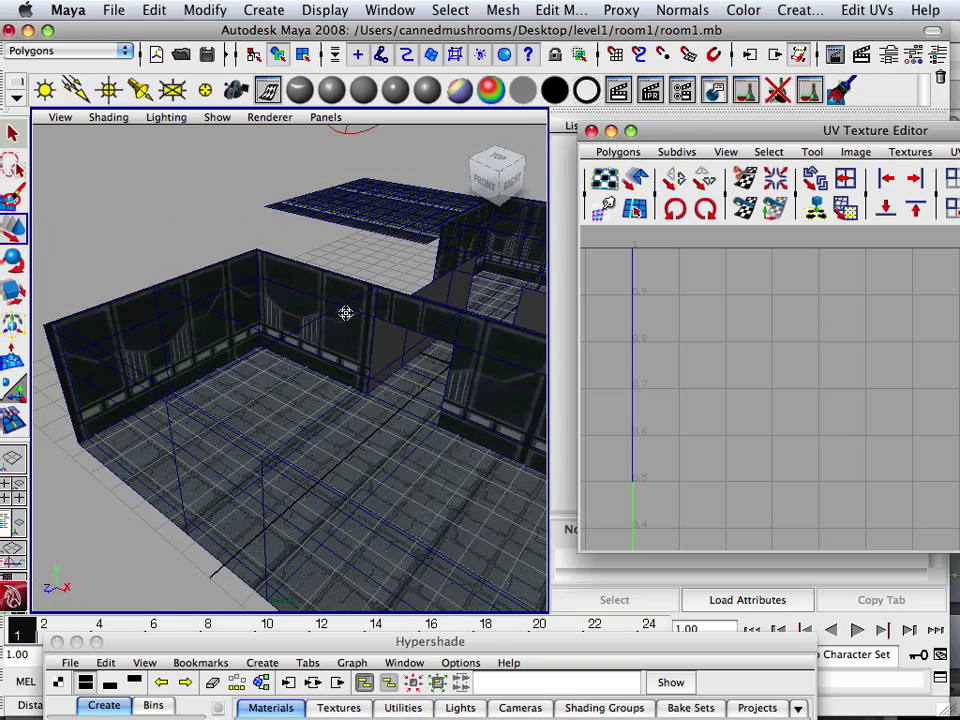
{"action": "left_click", "coordinate": [269, 117]}
{"action": "left_click", "coordinate": [285, 154]}
{"action": "left_click_drag", "start_coordinate": [294, 312], "coordinate": [352, 348], "text": "alt"}
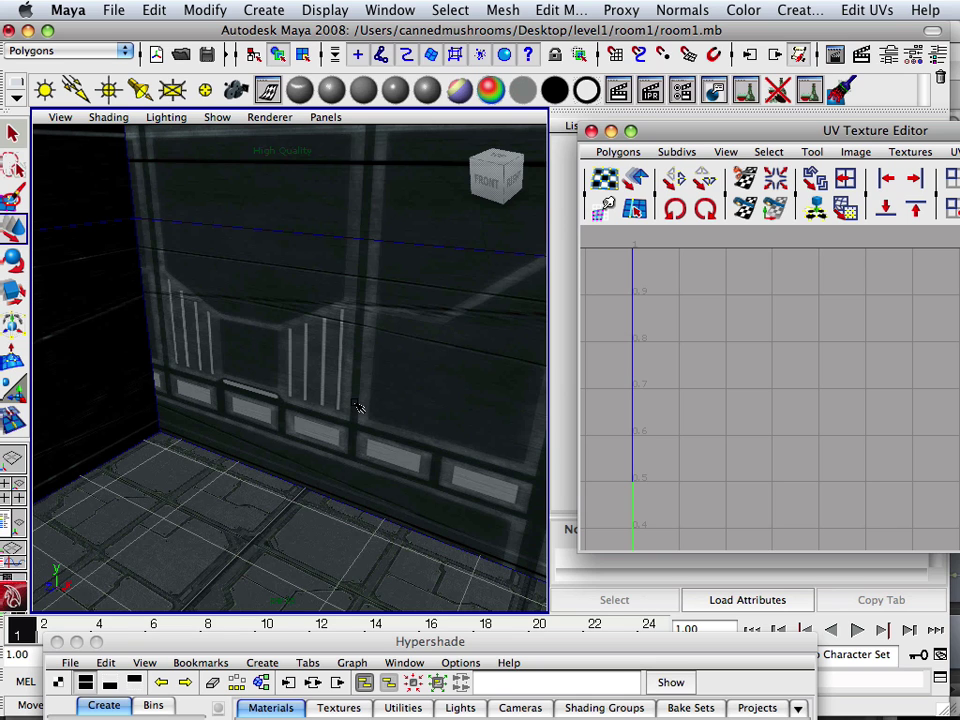
Select the room's lowest row of wall UVs, raise it to about 0.6 in V, and check the wall's base against the floor
{"action": "left_click", "coordinate": [340, 330]}
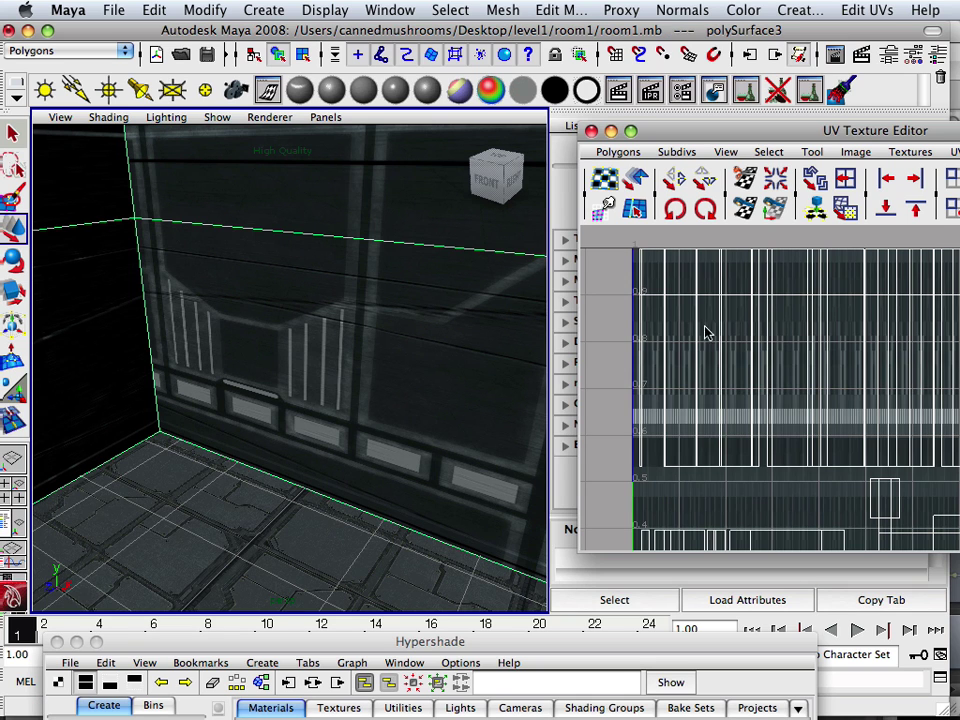
{"action": "middle_click_drag", "start_coordinate": [705, 332], "coordinate": [666, 377], "text": "alt"}
{"action": "scroll", "coordinate": [691, 392], "scroll_direction": "down", "scroll_amount": 2}
{"action": "scroll", "coordinate": [668, 380], "scroll_direction": "down", "scroll_amount": 1}
{"action": "right_click_drag", "start_coordinate": [670, 386], "coordinate": [750, 435], "text": "alt"}
{"action": "left_click", "coordinate": [740, 436]}
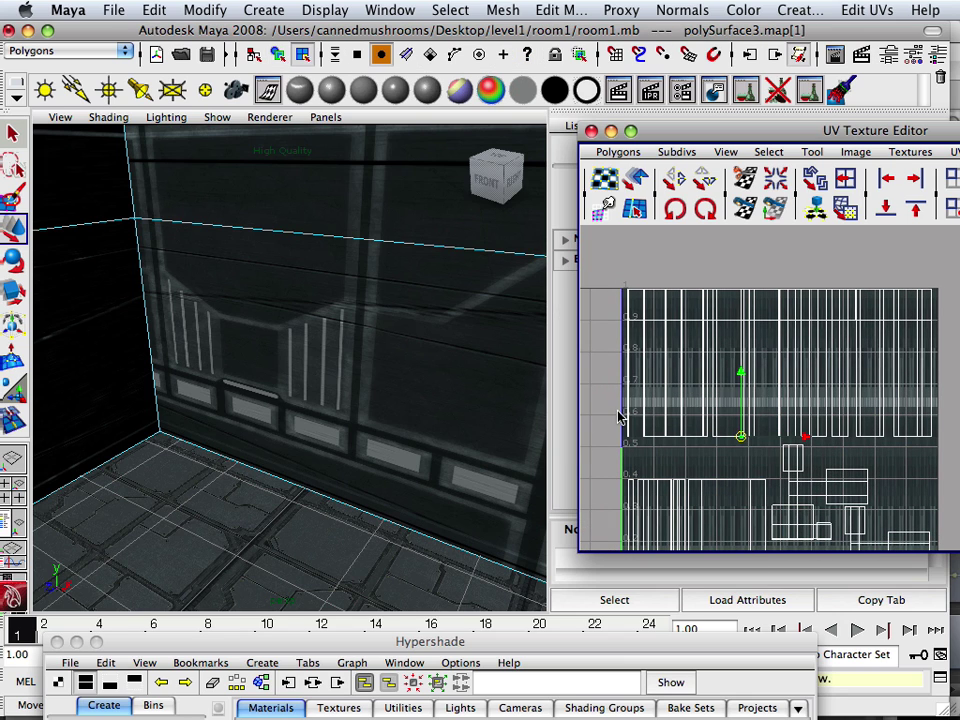
{"action": "left_click_drag", "start_coordinate": [620, 418], "coordinate": [607, 443]}
{"action": "left_click", "coordinate": [863, 452]}
{"action": "left_click_drag", "start_coordinate": [778, 372], "coordinate": [778, 359]}
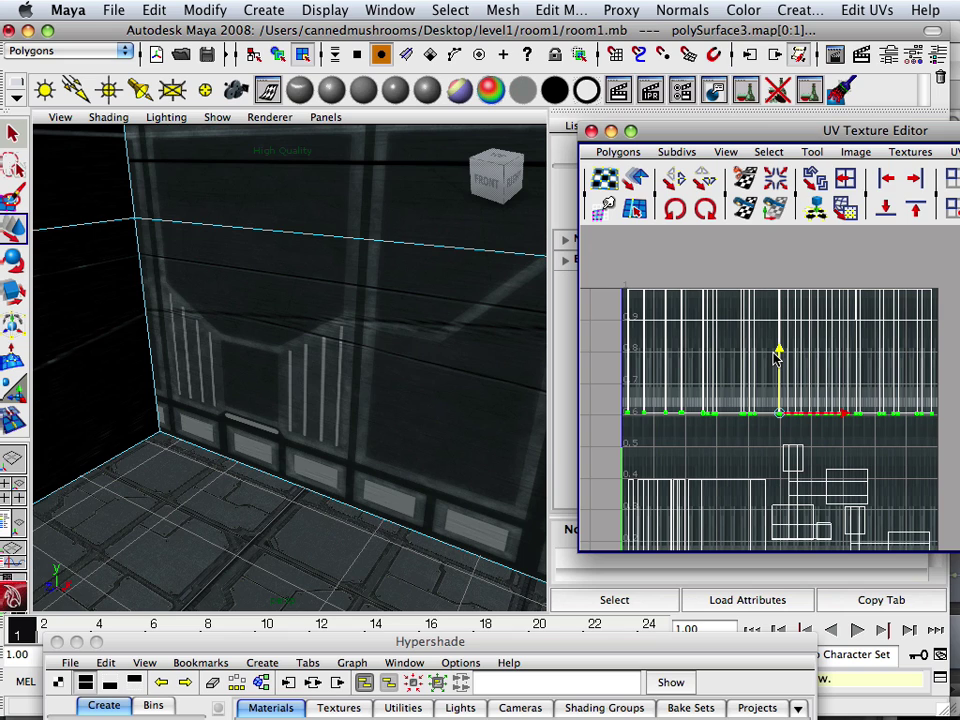
{"action": "scroll", "coordinate": [407, 348], "scroll_direction": "down", "scroll_amount": 2}
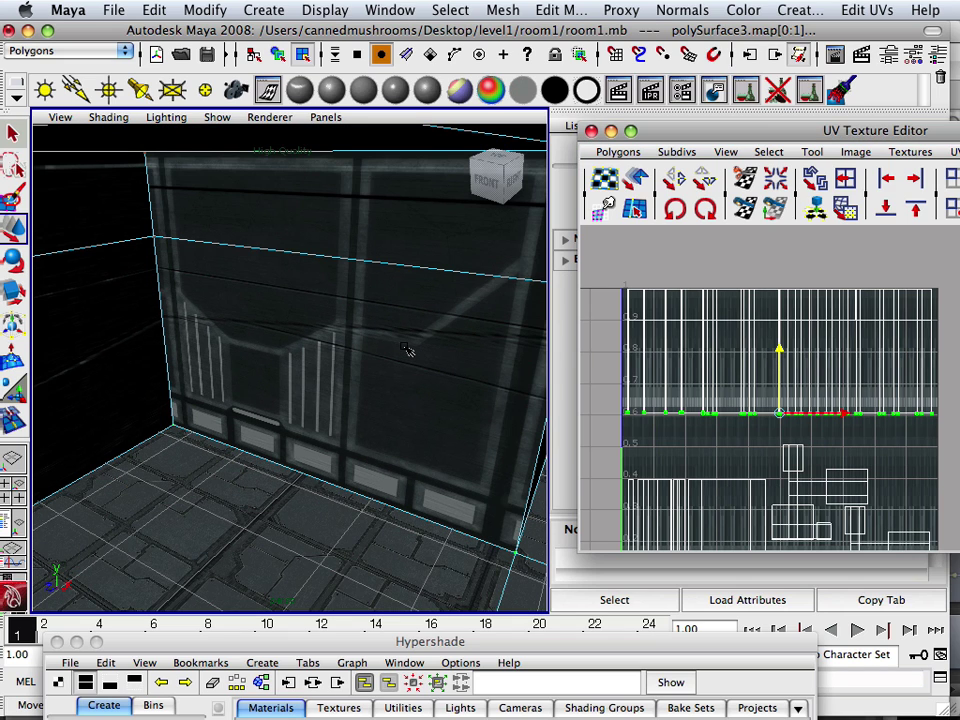
{"action": "left_click", "coordinate": [12, 292]}
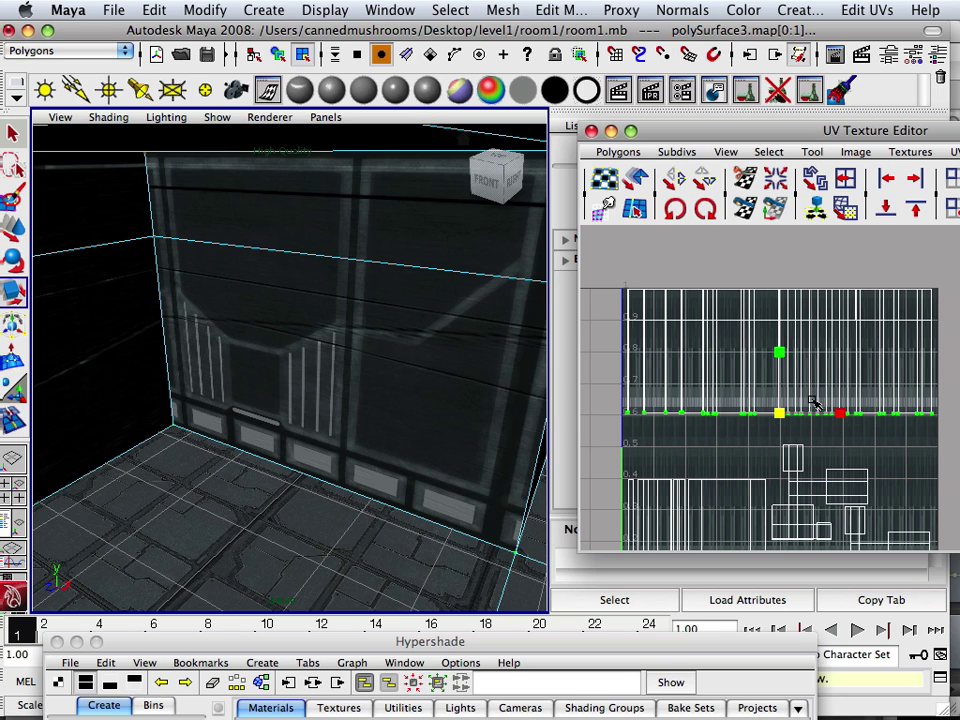
{"action": "scroll", "coordinate": [396, 385], "scroll_direction": "up", "scroll_amount": 3}
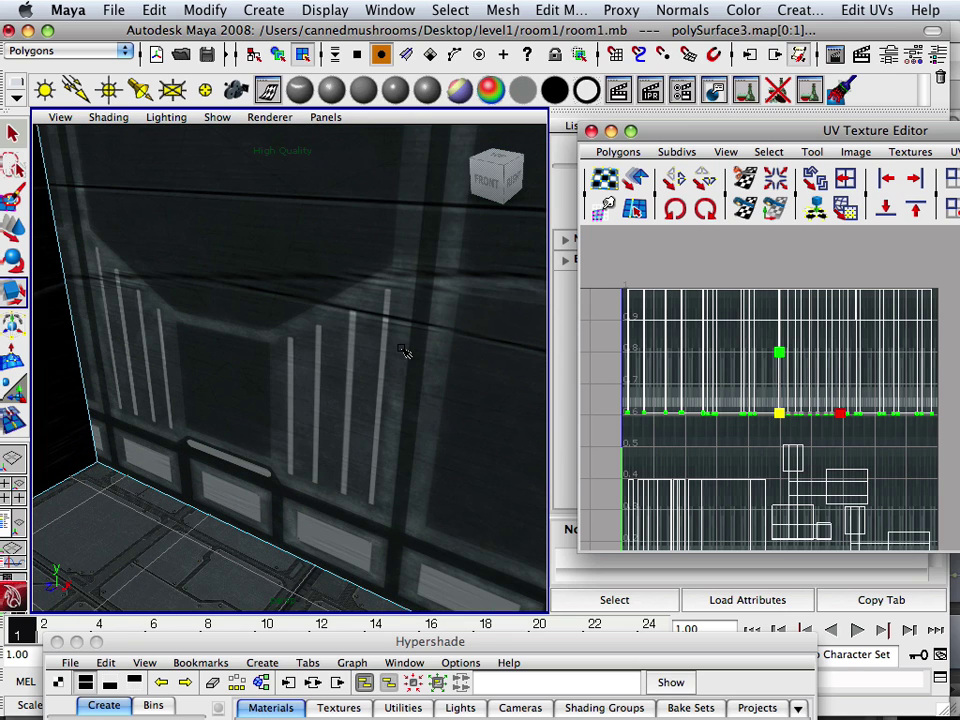
Move the UV Texture Editor out of the way and bring the Hypershade into view over the model
{"action": "left_click_drag", "start_coordinate": [671, 131], "coordinate": [174, 422]}
{"action": "left_click", "coordinate": [390, 10]}
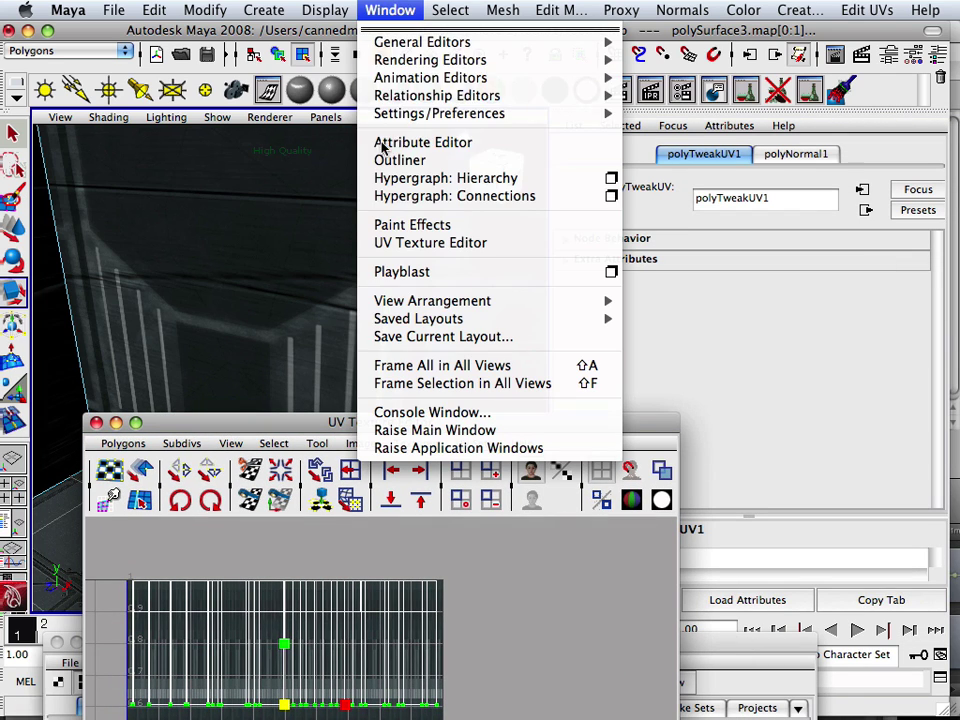
{"action": "mouse_move", "coordinate": [529, 59]}
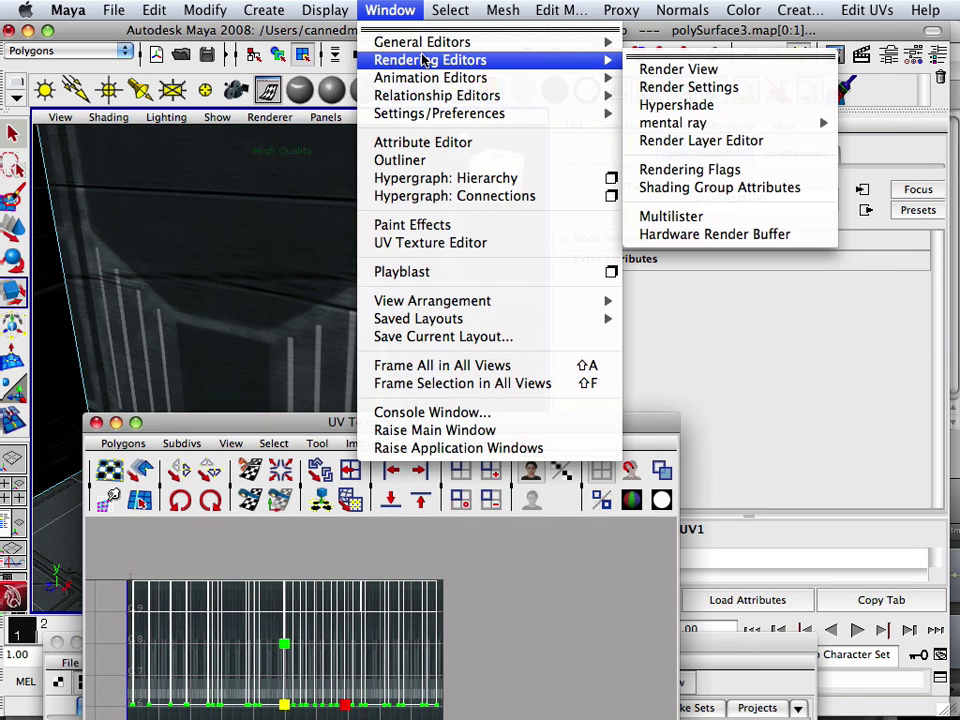
{"action": "left_click", "coordinate": [647, 103]}
{"action": "left_click_drag", "start_coordinate": [439, 634], "coordinate": [365, 199]}
Select the wall_08_1 texture in the wall1 shading network and move the Hypershade clear of its placement attributes
{"action": "scroll", "coordinate": [414, 587], "scroll_direction": "down", "scroll_amount": 1}
{"action": "middle_click_drag", "start_coordinate": [437, 619], "coordinate": [385, 528], "text": "alt"}
{"action": "left_click", "coordinate": [278, 530]}
{"action": "left_click_drag", "start_coordinate": [560, 208], "coordinate": [431, 104]}
{"action": "scroll", "coordinate": [388, 536], "scroll_direction": "down", "scroll_amount": 1}
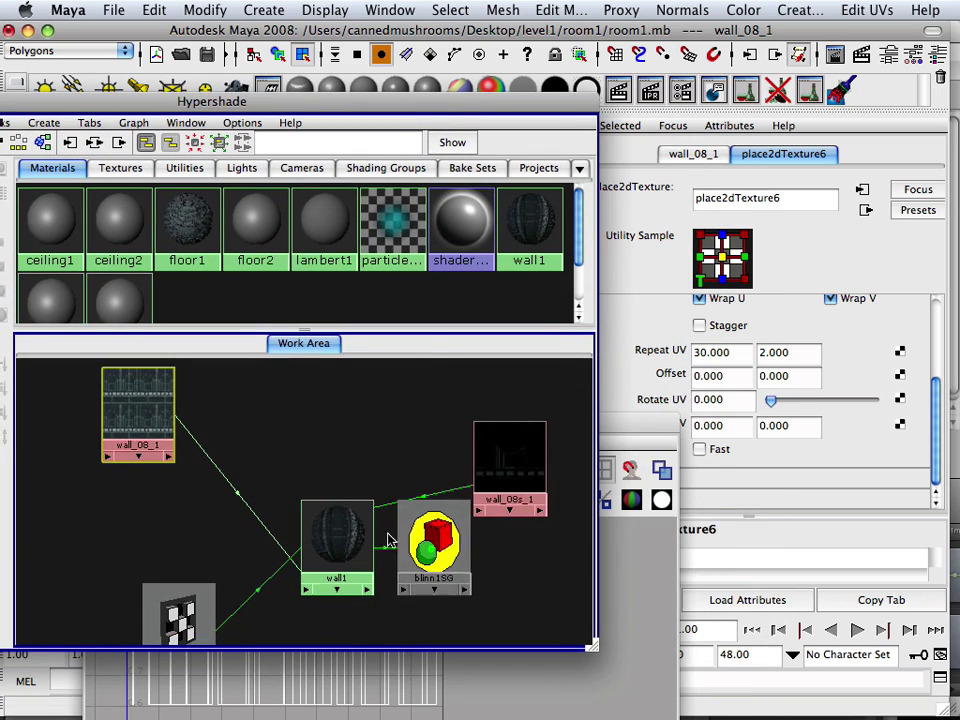
Select the wall_08s_1 texture in the wall1 network and set its Repeat UV to 30 by 2
{"action": "middle_click_drag", "start_coordinate": [433, 537], "coordinate": [397, 505], "text": "alt"}
{"action": "scroll", "coordinate": [489, 448], "scroll_direction": "up", "scroll_amount": 1}
{"action": "left_click", "coordinate": [489, 448]}
{"action": "scroll", "coordinate": [489, 448], "scroll_direction": "up", "scroll_amount": 1}
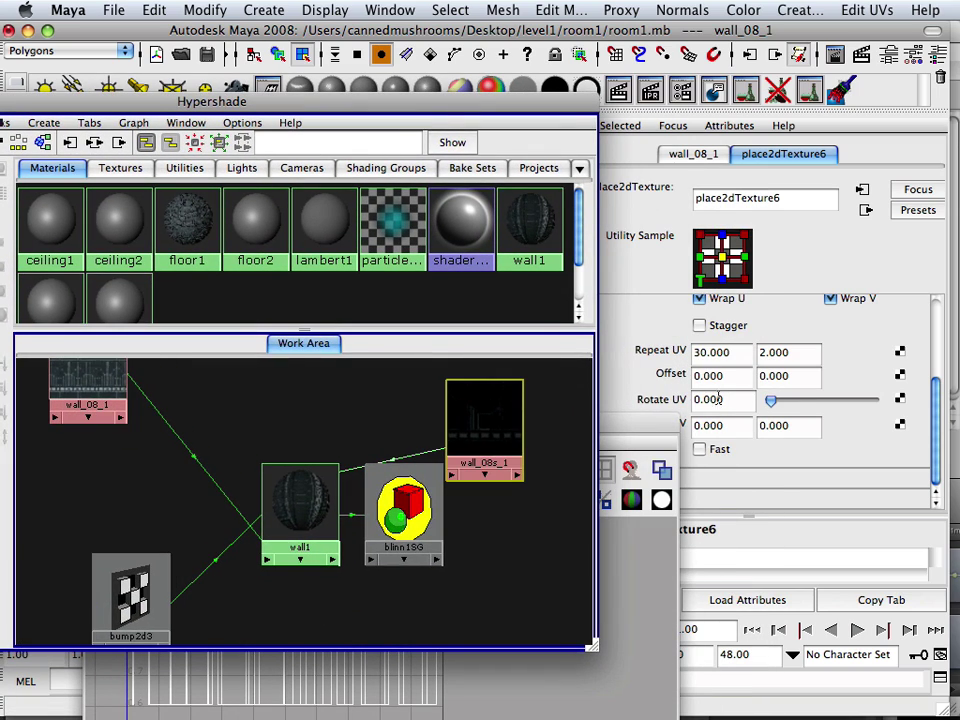
{"action": "left_click", "coordinate": [742, 352]}
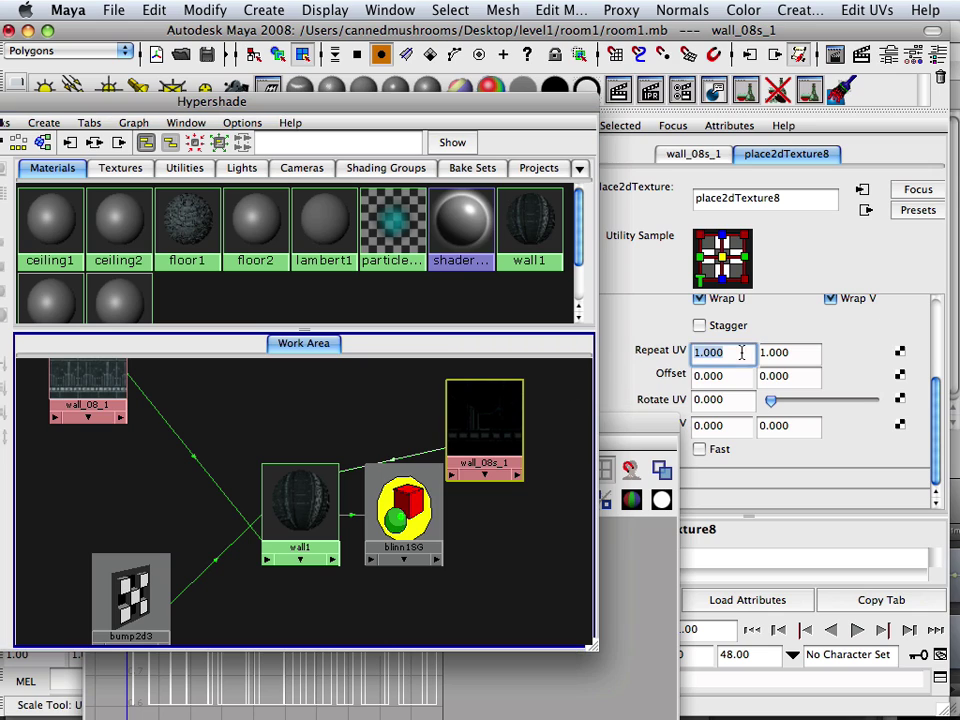
{"action": "type", "text": "30"}
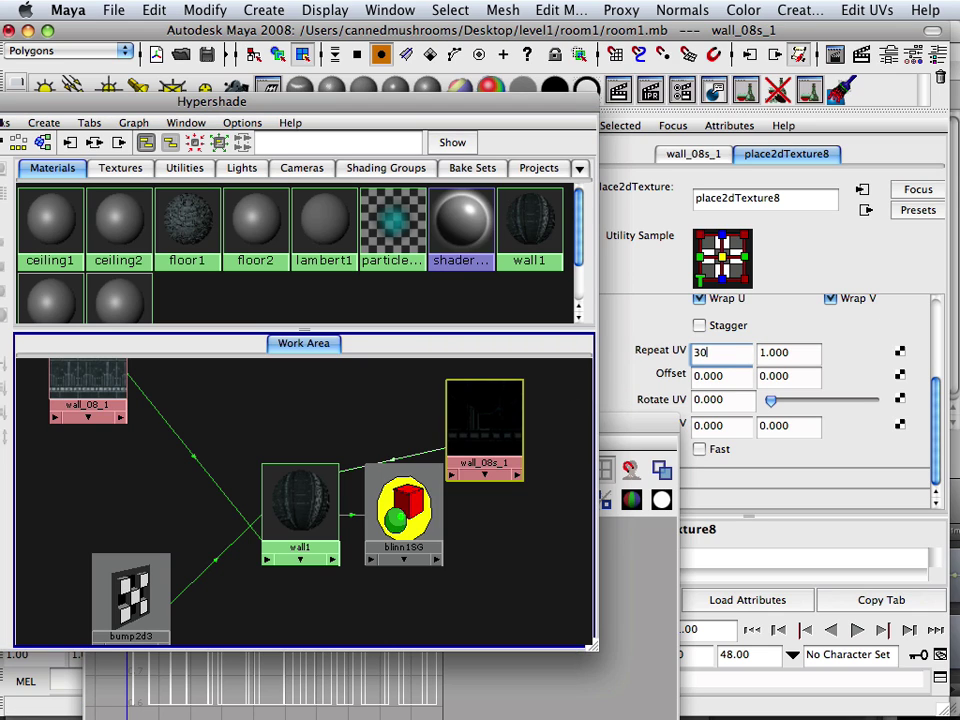
{"action": "left_click", "coordinate": [784, 352]}
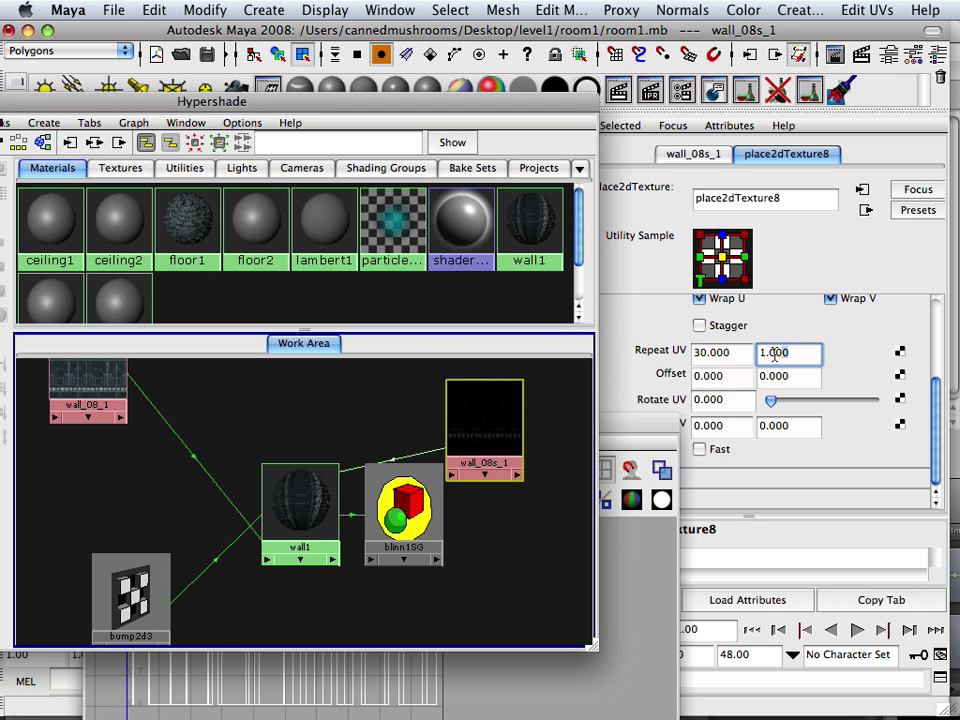
{"action": "left_click_drag", "start_coordinate": [774, 354], "coordinate": [750, 361]}
{"action": "type", "text": "2"}
{"action": "key", "text": "Tab"}
Select the wall_08b_1 bump texture and set its repeat in U to 30
{"action": "scroll", "coordinate": [311, 531], "scroll_direction": "down", "scroll_amount": 5}
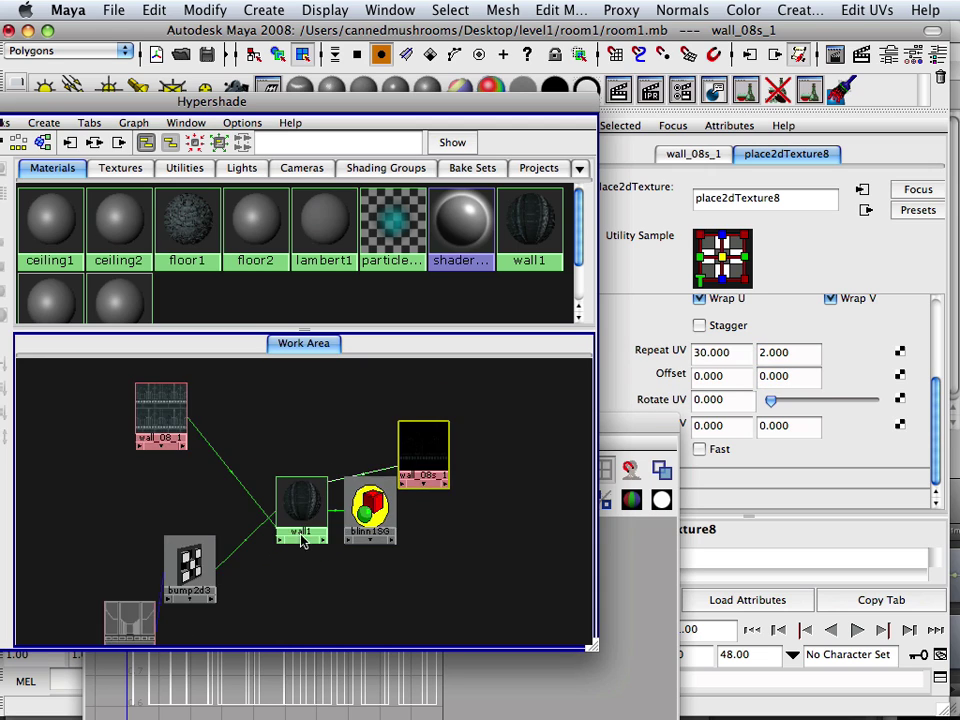
{"action": "left_click", "coordinate": [182, 548]}
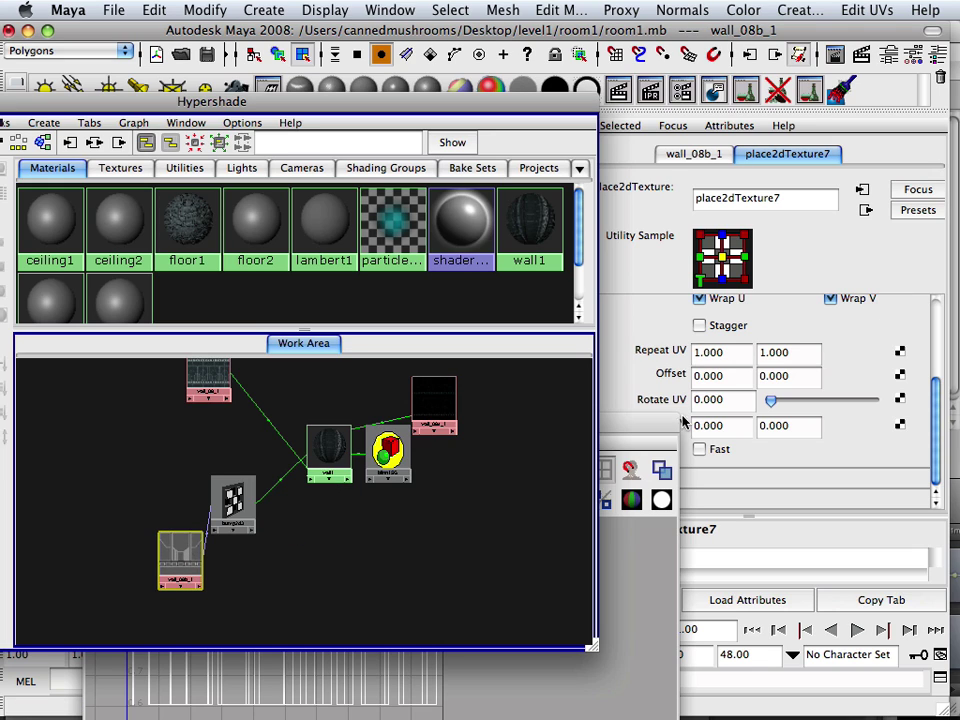
{"action": "left_click", "coordinate": [714, 353]}
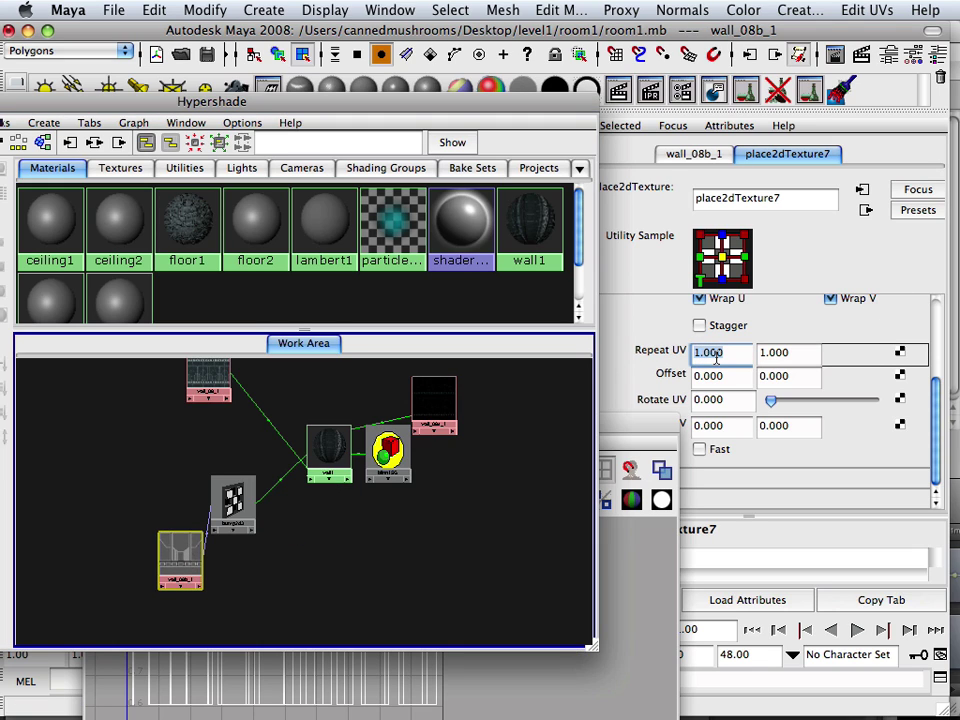
{"action": "type", "text": "30"}
{"action": "left_click", "coordinate": [791, 353]}
{"action": "left_click", "coordinate": [791, 354]}
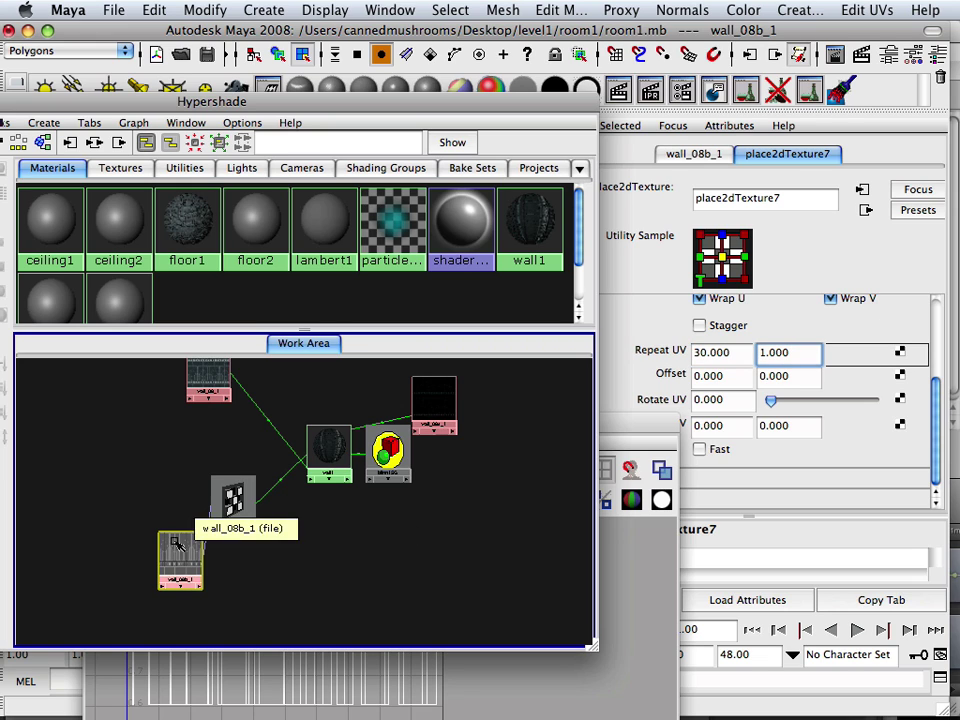
Select the bump2d3 node of the wall material and set its Bump Depth to 0.25
{"action": "left_click", "coordinate": [233, 500]}
{"action": "left_click", "coordinate": [738, 352]}
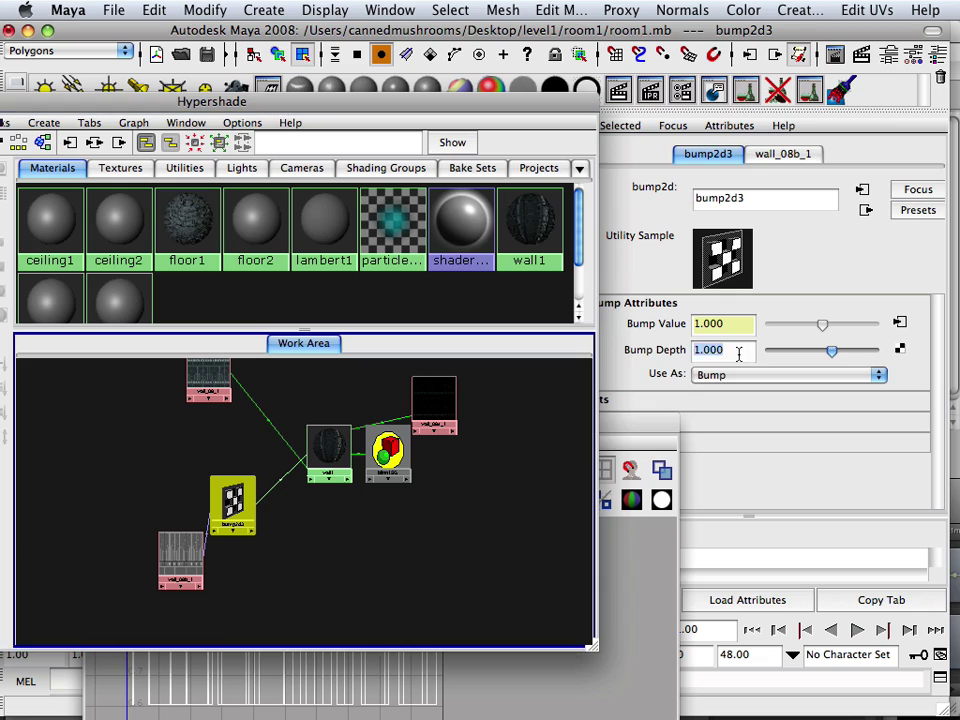
{"action": "key", "text": "BackSpace"}
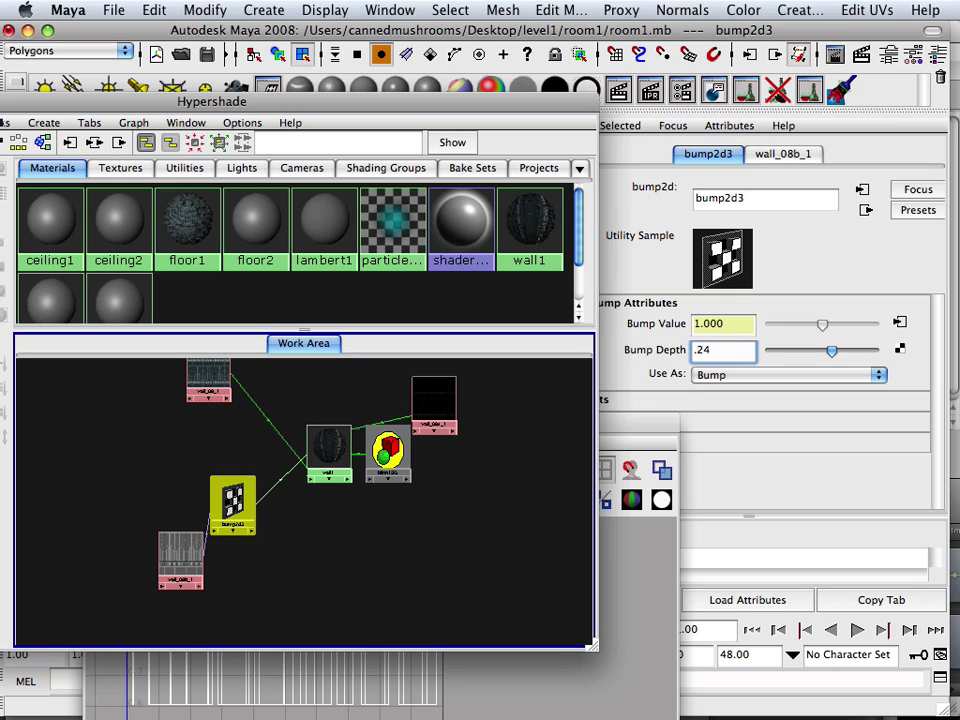
{"action": "key", "text": "Return"}
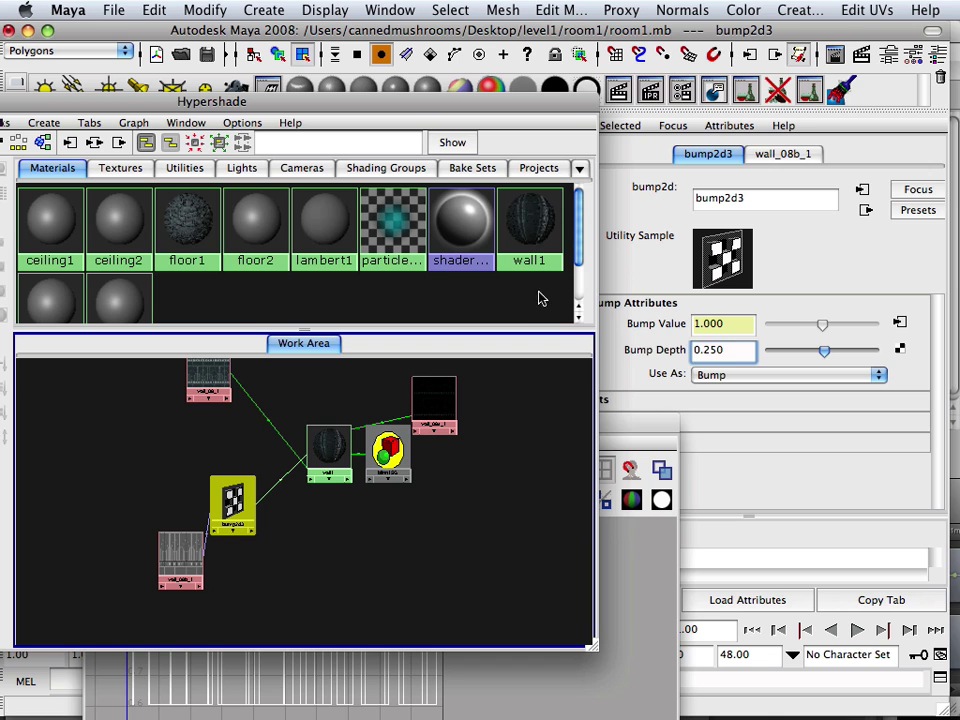
Move the Hypershade and UV Texture Editor clear of the model and examine the wall texture at the room's corner
{"action": "left_click_drag", "start_coordinate": [464, 112], "coordinate": [482, 537]}
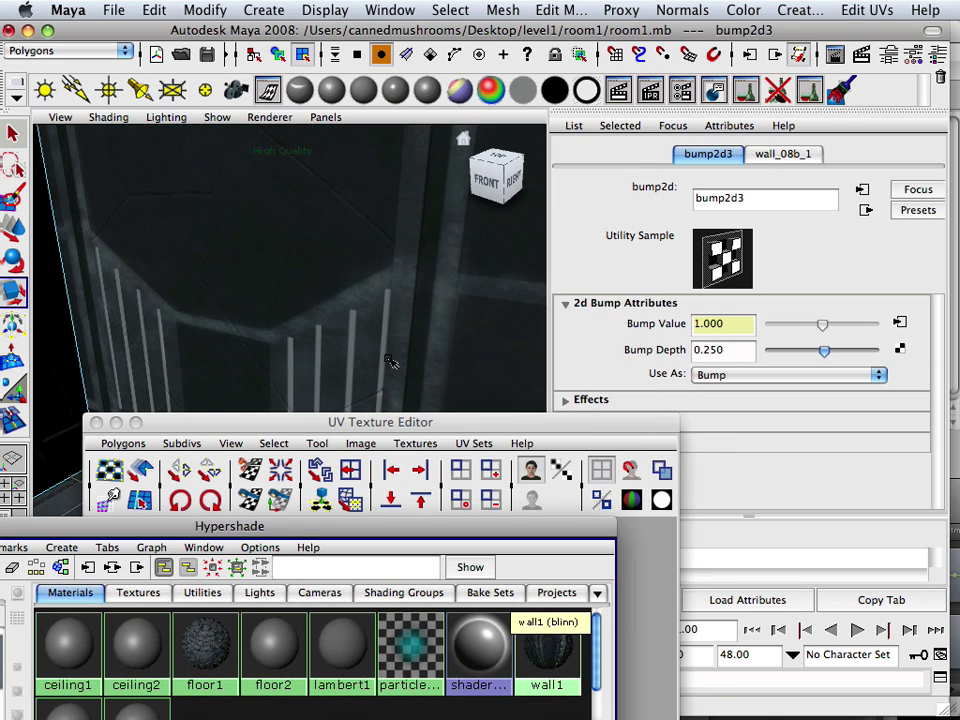
{"action": "left_click_drag", "start_coordinate": [365, 422], "coordinate": [349, 624]}
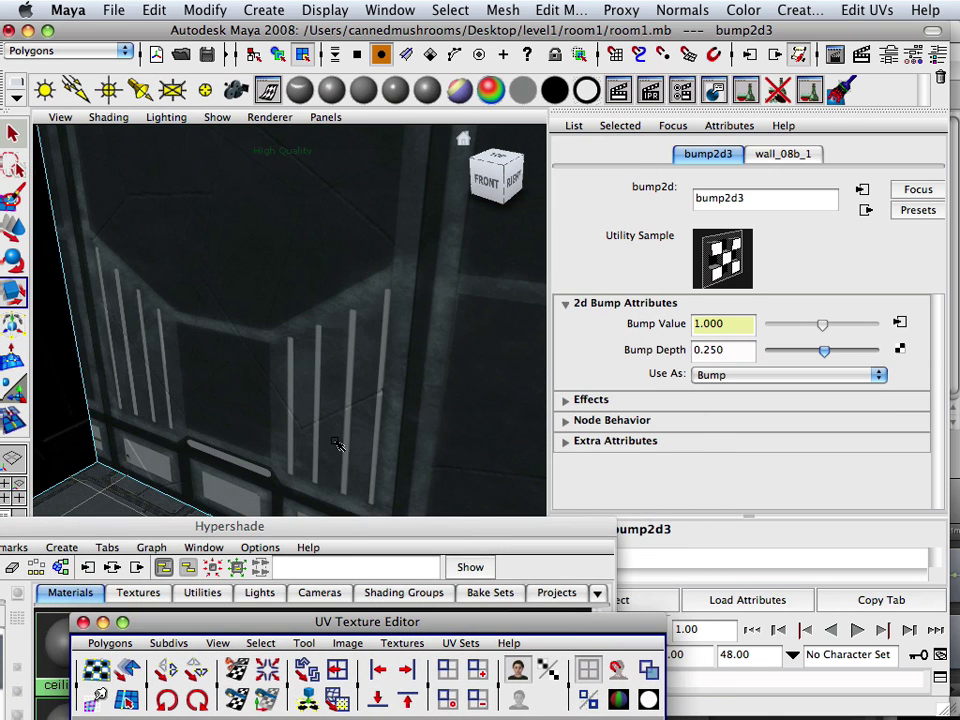
{"action": "mouse_move", "coordinate": [320, 420]}
{"action": "left_mouse_down", "text": "alt"}
{"action": "mouse_move", "coordinate": [336, 429]}
{"action": "mouse_move", "coordinate": [369, 400]}
{"action": "mouse_move", "coordinate": [360, 418]}
{"action": "mouse_move", "coordinate": [316, 413]}
{"action": "mouse_move", "coordinate": [321, 399]}
{"action": "mouse_move", "coordinate": [348, 395]}
{"action": "mouse_move", "coordinate": [375, 407]}
{"action": "mouse_move", "coordinate": [246, 362]}
{"action": "mouse_move", "coordinate": [361, 387]}
{"action": "left_mouse_up", "text": "alt"}
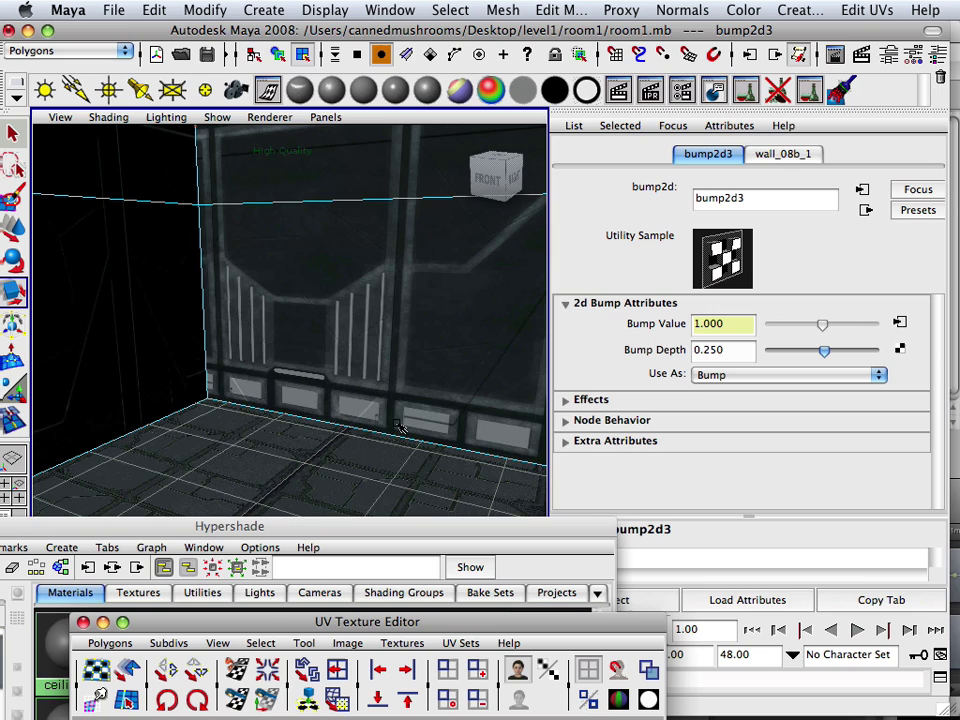
{"action": "scroll", "coordinate": [380, 394], "scroll_direction": "up", "scroll_amount": 6}
{"action": "scroll", "coordinate": [380, 394], "scroll_direction": "down", "scroll_amount": 7}
{"action": "scroll", "coordinate": [380, 394], "scroll_direction": "up", "scroll_amount": 1}
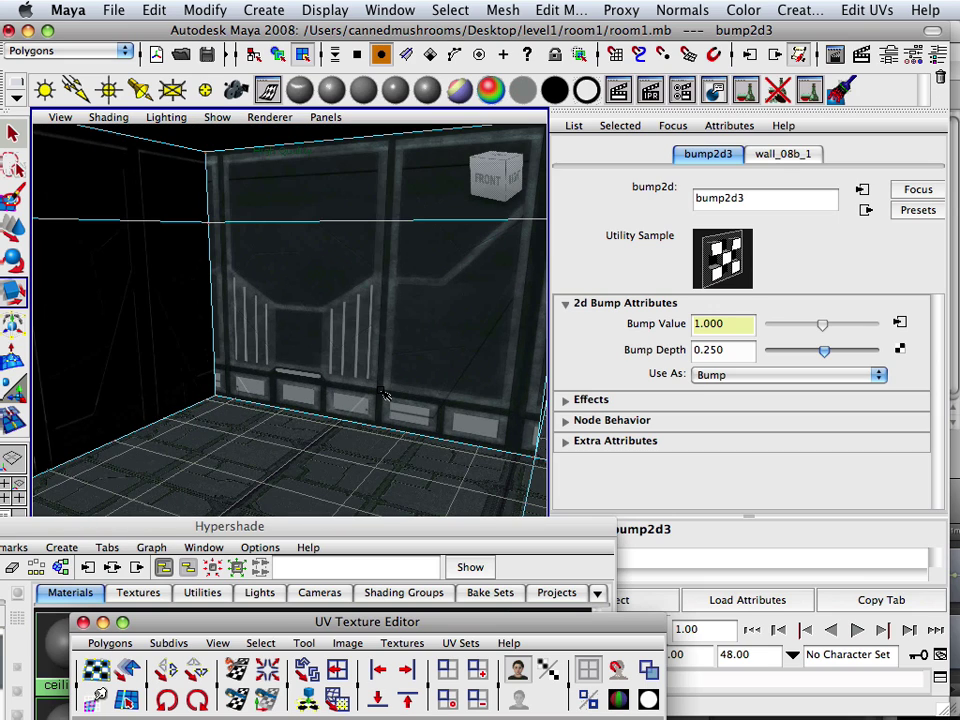
Examine the wall and floor textures around the doorway and down the corridor from near and far
{"action": "left_click_drag", "start_coordinate": [382, 393], "coordinate": [343, 310], "text": "alt"}
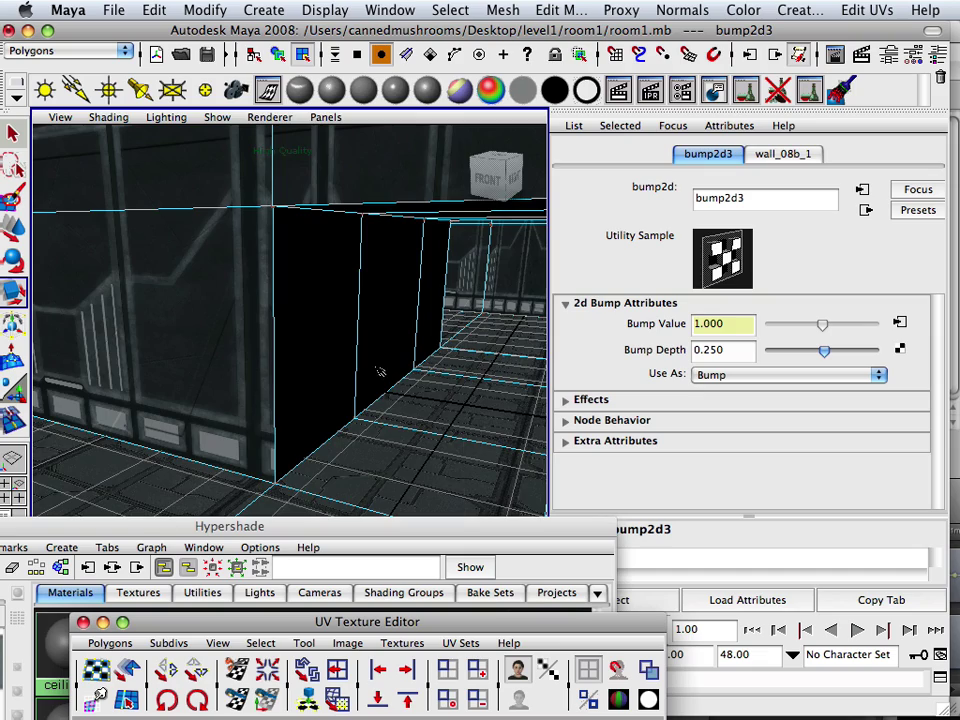
{"action": "scroll", "coordinate": [378, 371], "scroll_direction": "up", "scroll_amount": 5}
{"action": "scroll", "coordinate": [375, 374], "scroll_direction": "down", "scroll_amount": 8}
{"action": "scroll", "coordinate": [381, 380], "scroll_direction": "up", "scroll_amount": 5}
{"action": "scroll", "coordinate": [383, 382], "scroll_direction": "down", "scroll_amount": 1}
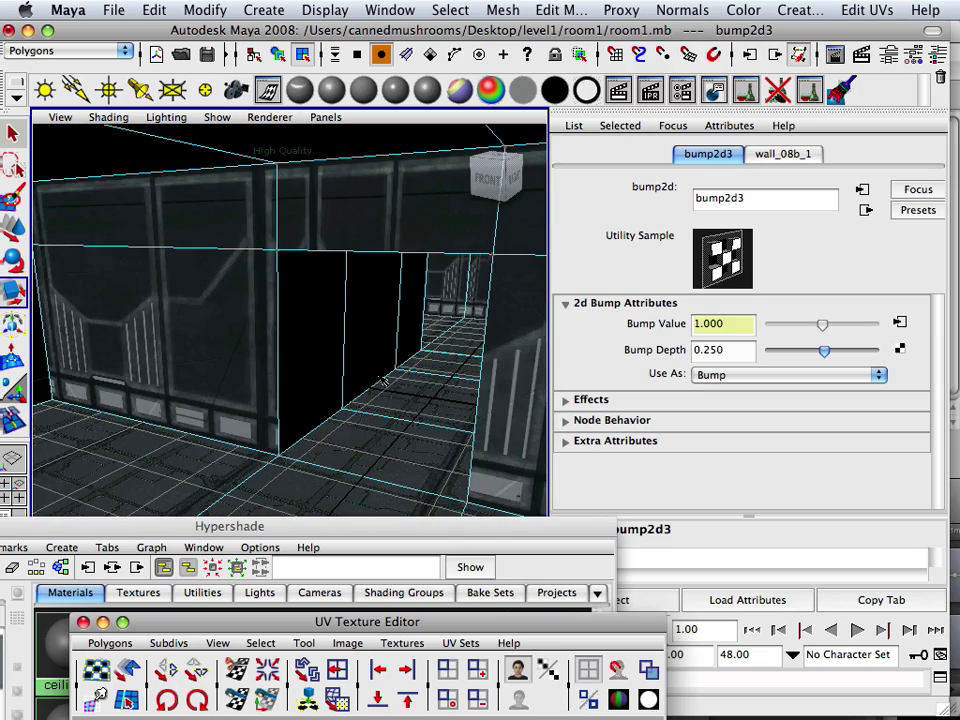
{"action": "scroll", "coordinate": [383, 382], "scroll_direction": "down", "scroll_amount": 5}
{"action": "scroll", "coordinate": [381, 376], "scroll_direction": "up", "scroll_amount": 5}
{"action": "mouse_move", "coordinate": [377, 378]}
{"action": "left_mouse_down", "text": "alt"}
{"action": "mouse_move", "coordinate": [360, 360]}
{"action": "mouse_move", "coordinate": [379, 375]}
{"action": "left_mouse_up", "text": "alt"}
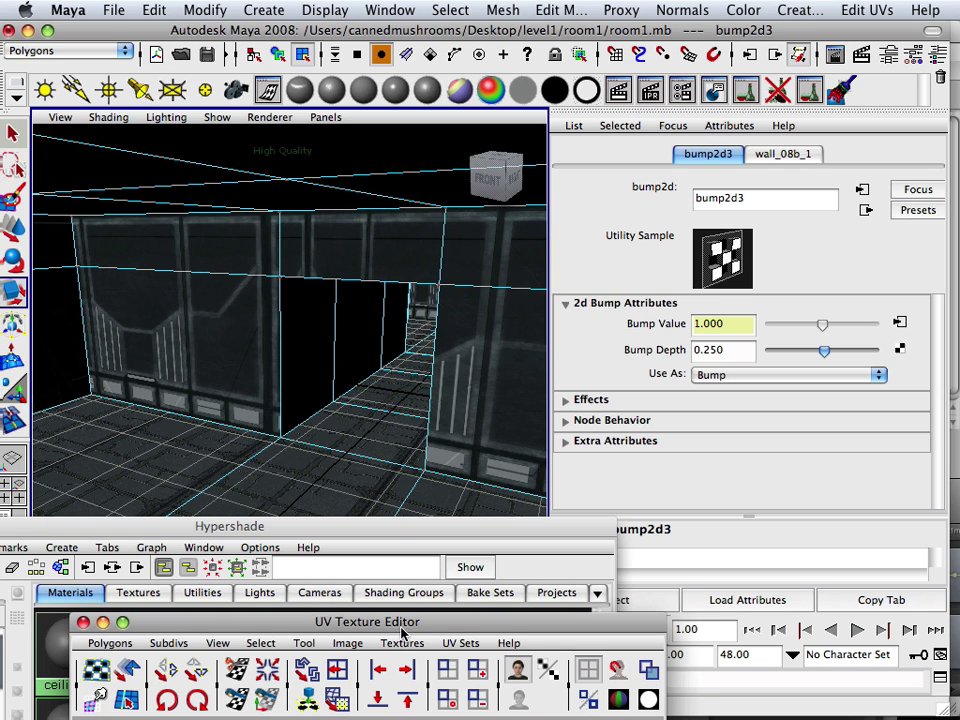
Bring the UV Texture Editor over the model and examine the layout of the wall UV shells
{"action": "left_click_drag", "start_coordinate": [402, 627], "coordinate": [454, 106]}
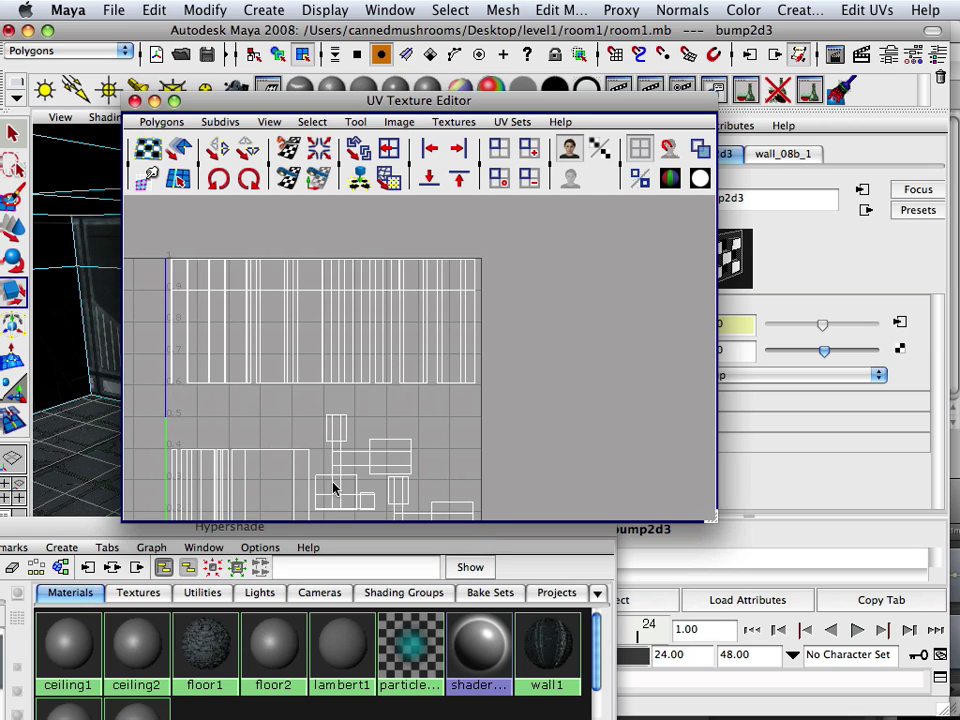
{"action": "scroll", "coordinate": [329, 478], "scroll_direction": "down", "scroll_amount": 3}
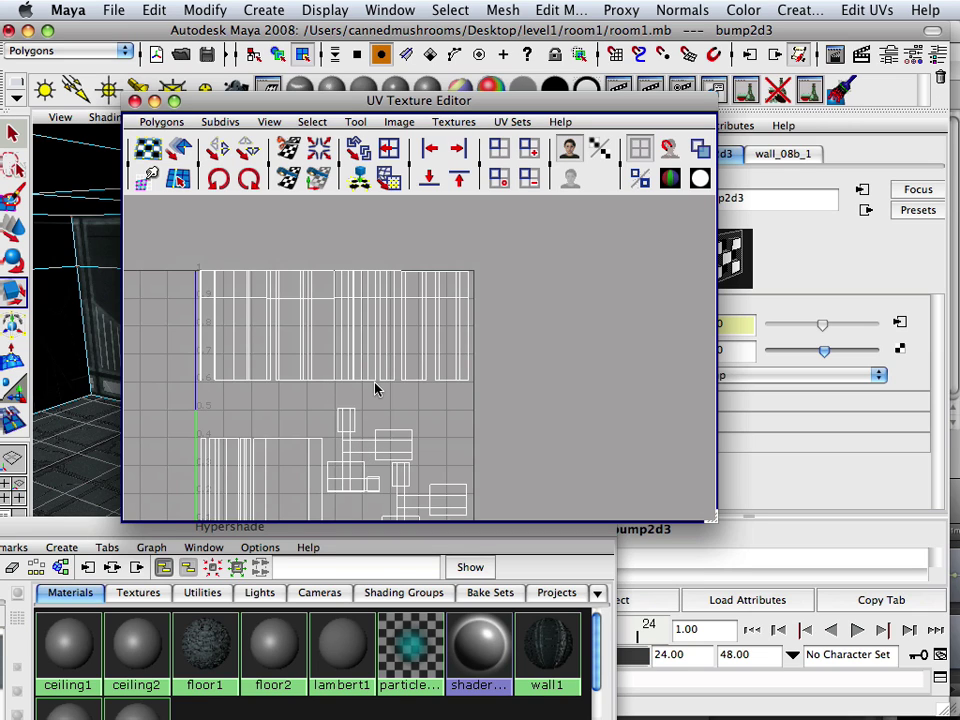
{"action": "scroll", "coordinate": [316, 363], "scroll_direction": "up", "scroll_amount": 1}
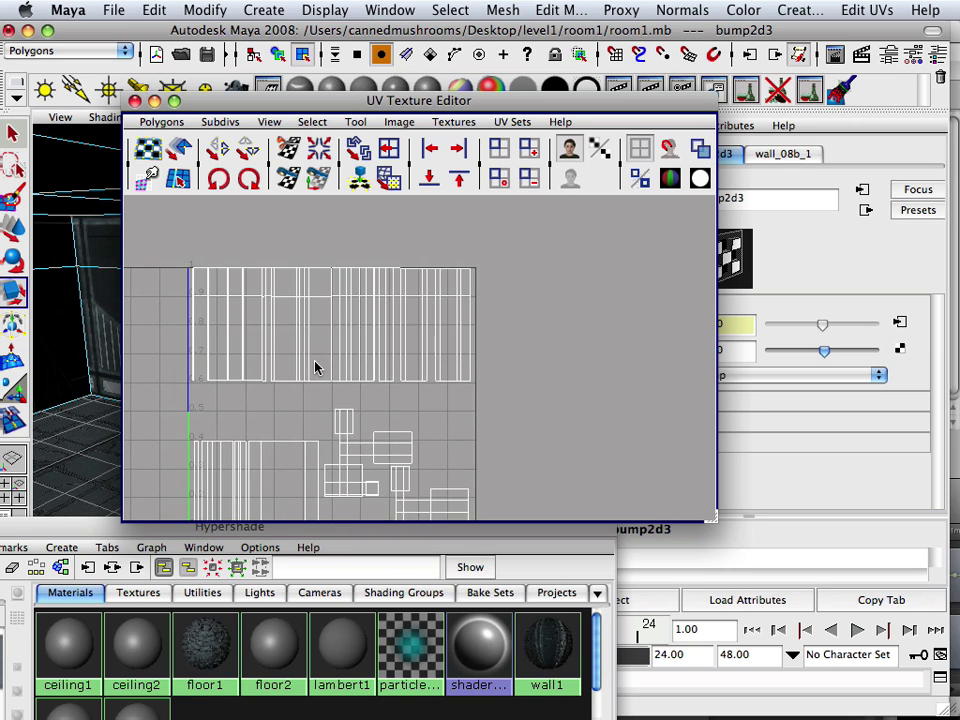
{"action": "scroll", "coordinate": [315, 364], "scroll_direction": "down", "scroll_amount": 2}
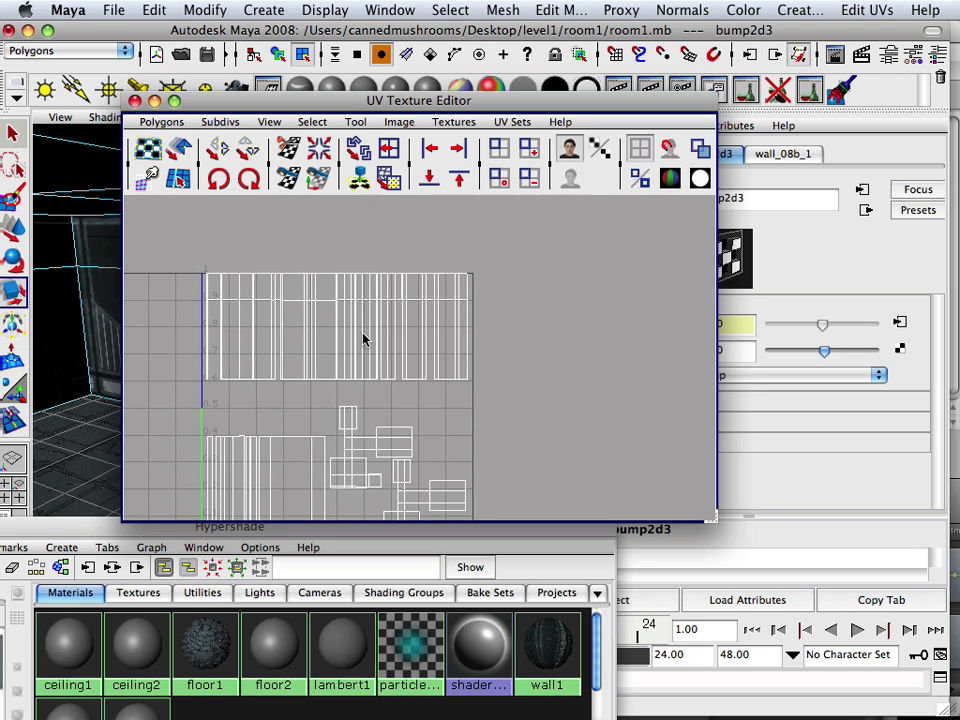
Move the UV Texture Editor clear of the perspective view and look closer at the walls around the doorway
{"action": "left_click_drag", "start_coordinate": [268, 102], "coordinate": [642, 266]}
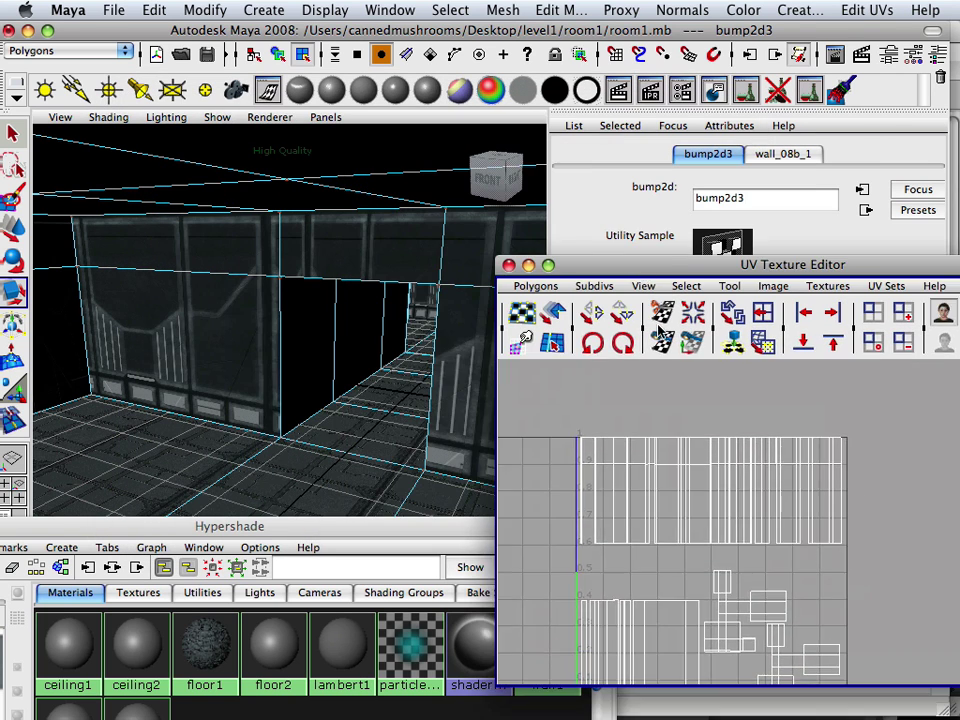
{"action": "left_click_drag", "start_coordinate": [658, 329], "coordinate": [652, 356]}
{"action": "scroll", "coordinate": [313, 343], "scroll_direction": "up", "scroll_amount": 3}
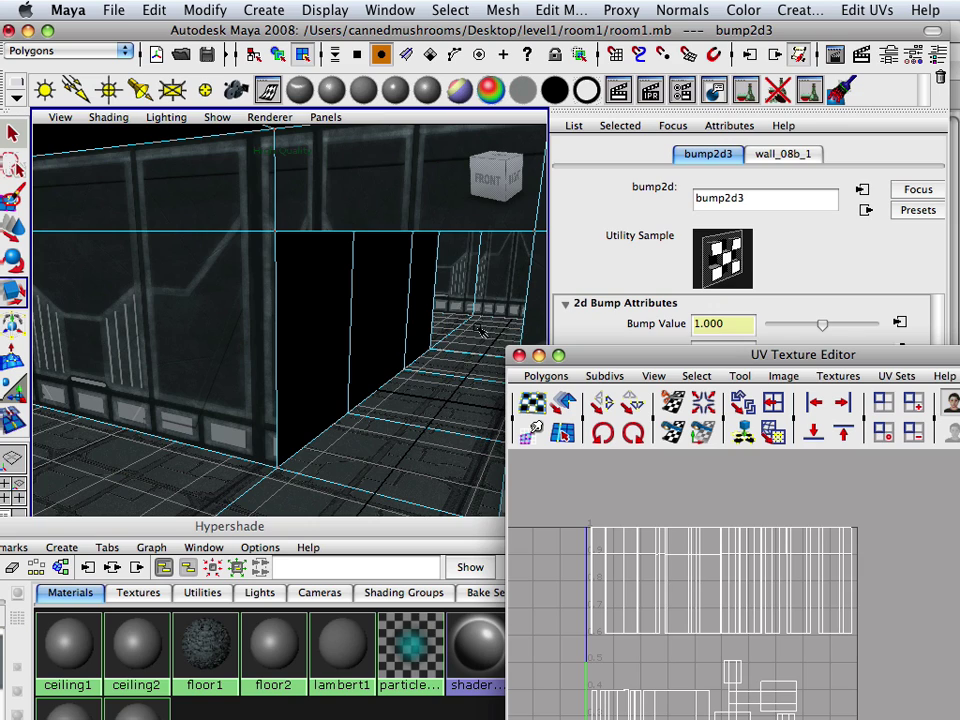